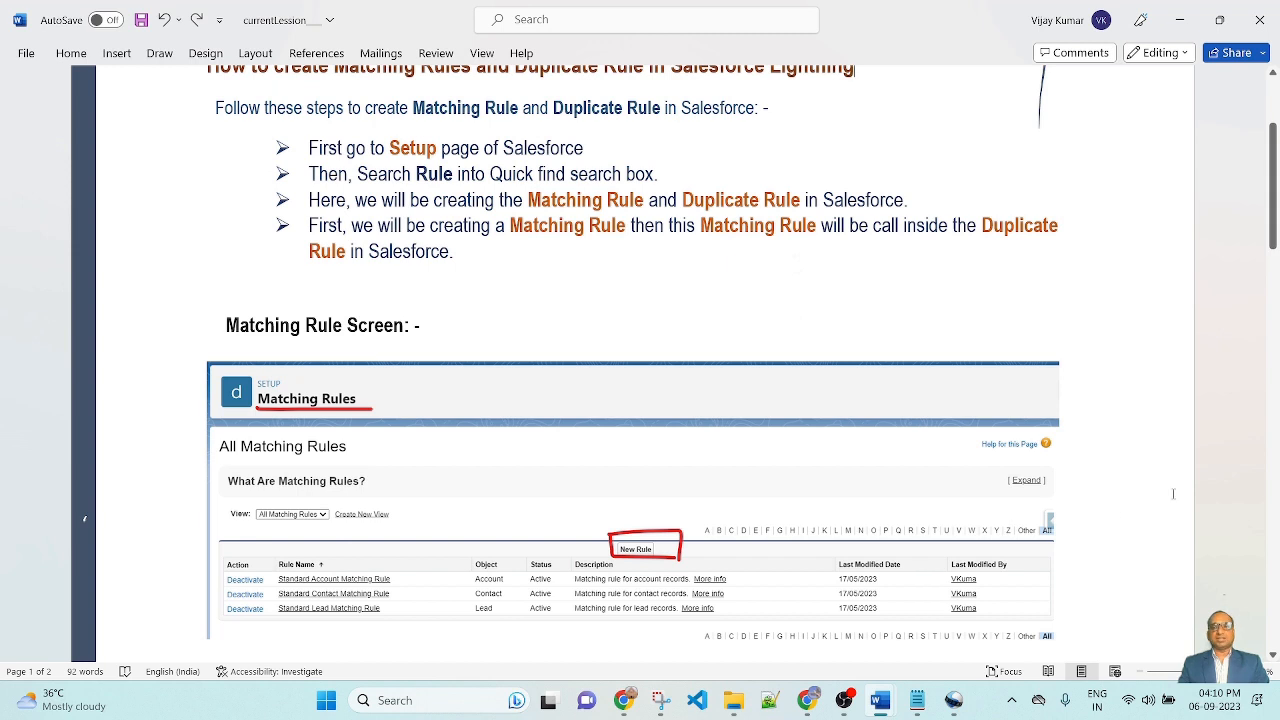
Step: Read through the document's instructions and screenshots for creating matching and duplicate rules
{"action": "scroll", "coordinate": [1175, 489], "scroll_direction": "down", "scroll_amount": 1}
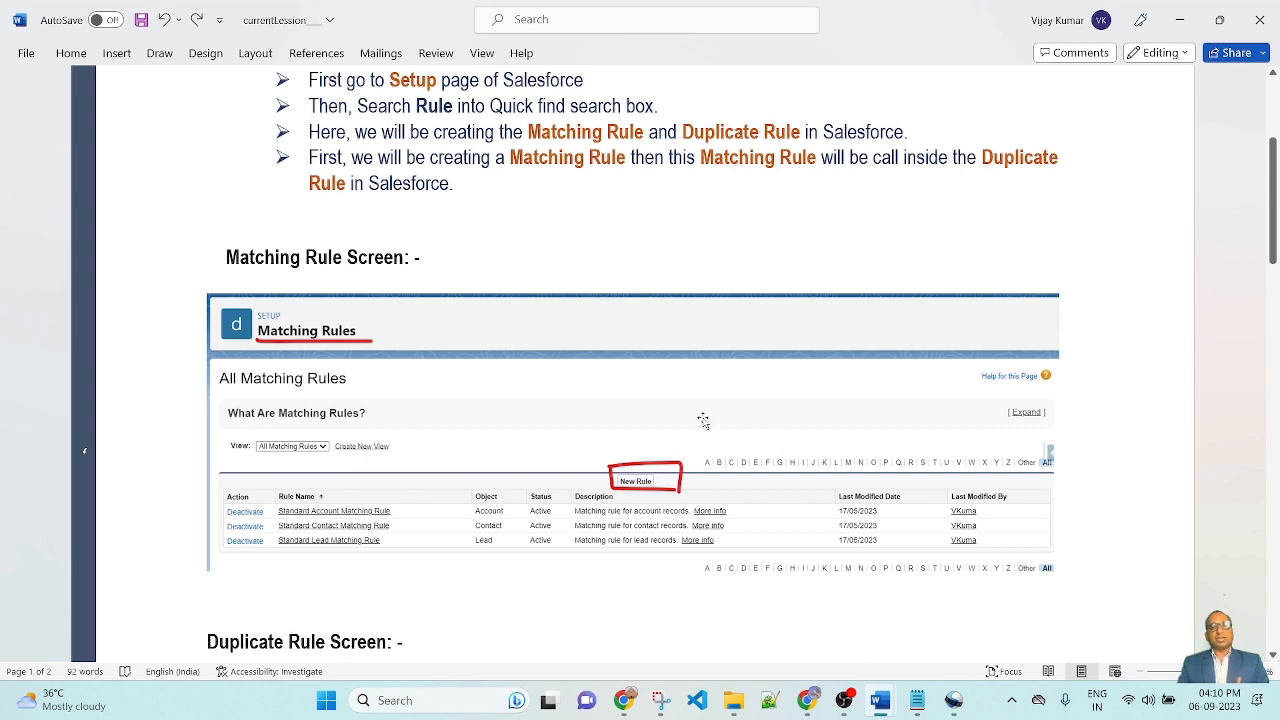
{"action": "scroll", "coordinate": [700, 420], "scroll_direction": "down", "scroll_amount": 1}
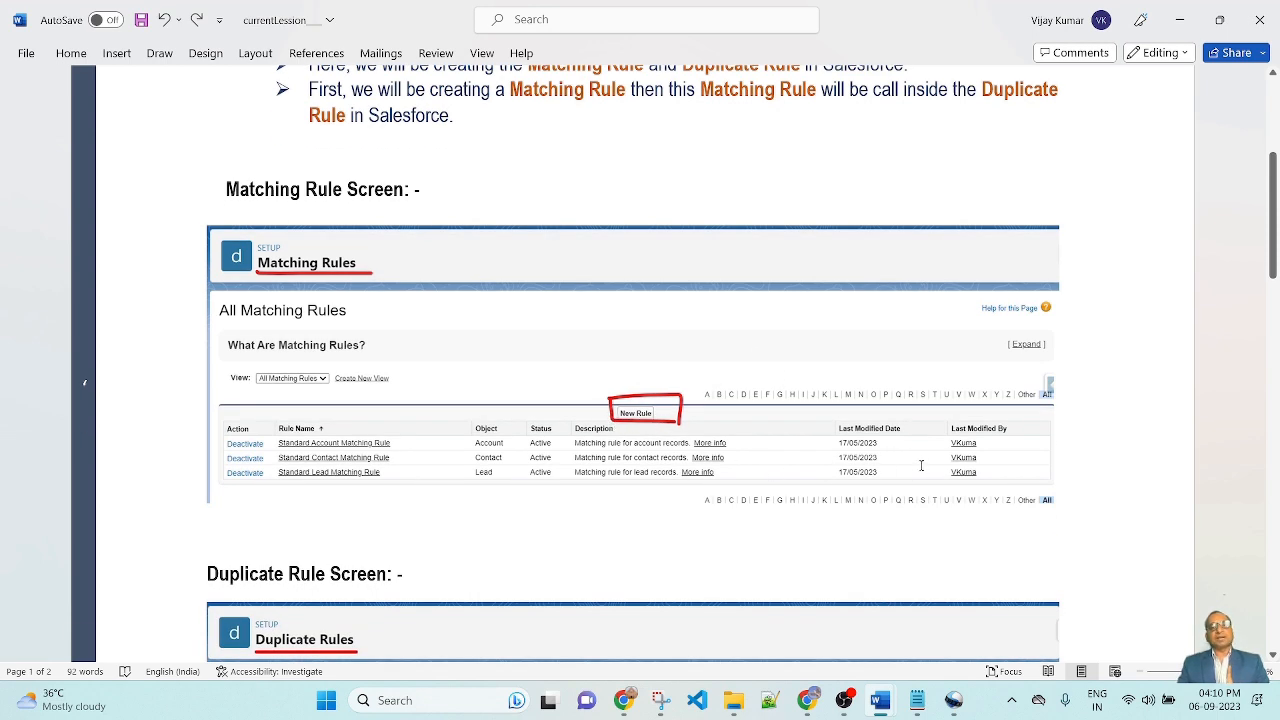
{"action": "scroll", "coordinate": [921, 465], "scroll_direction": "down", "scroll_amount": 2}
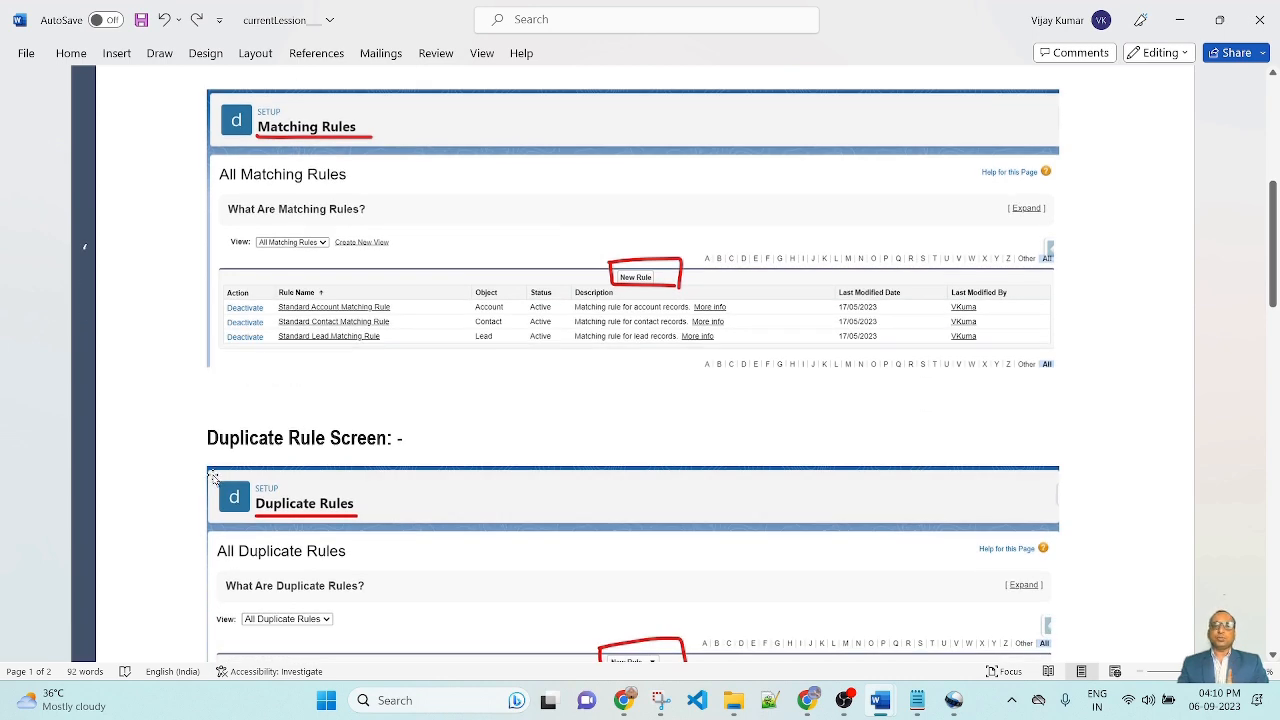
{"action": "scroll", "coordinate": [496, 449], "scroll_direction": "down", "scroll_amount": 3}
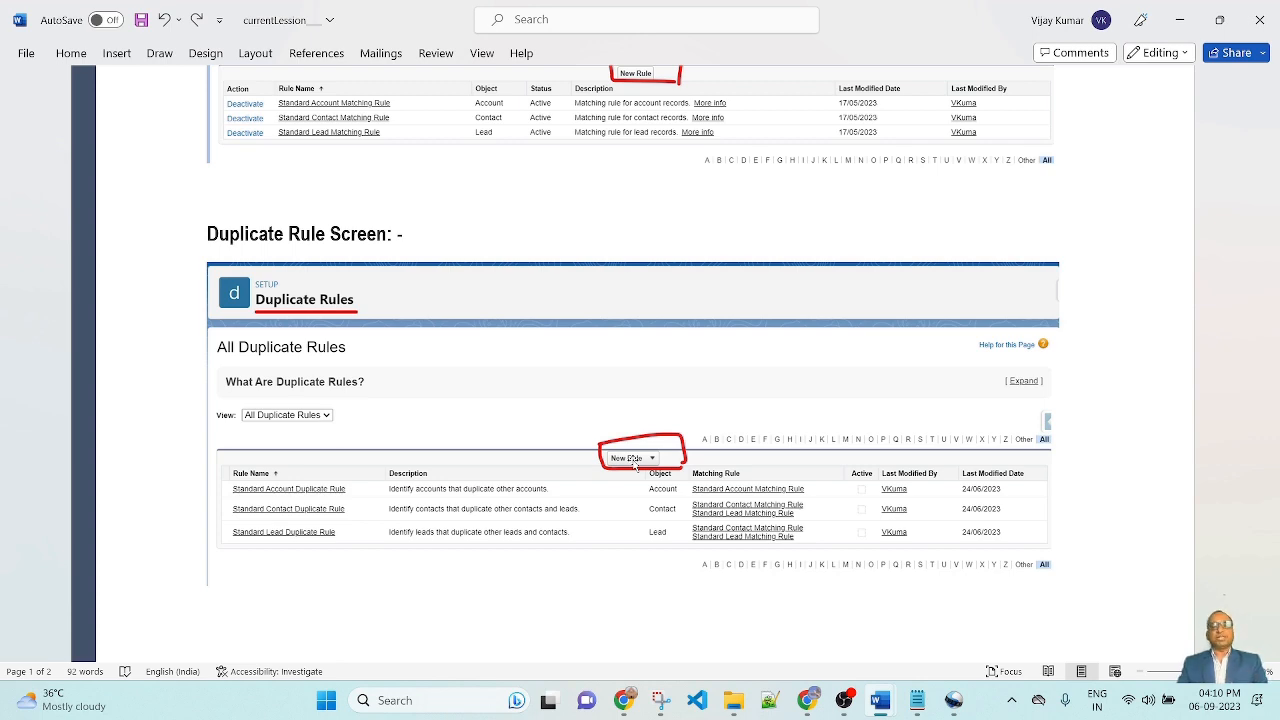
{"action": "scroll", "coordinate": [634, 465], "scroll_direction": "up", "scroll_amount": 10}
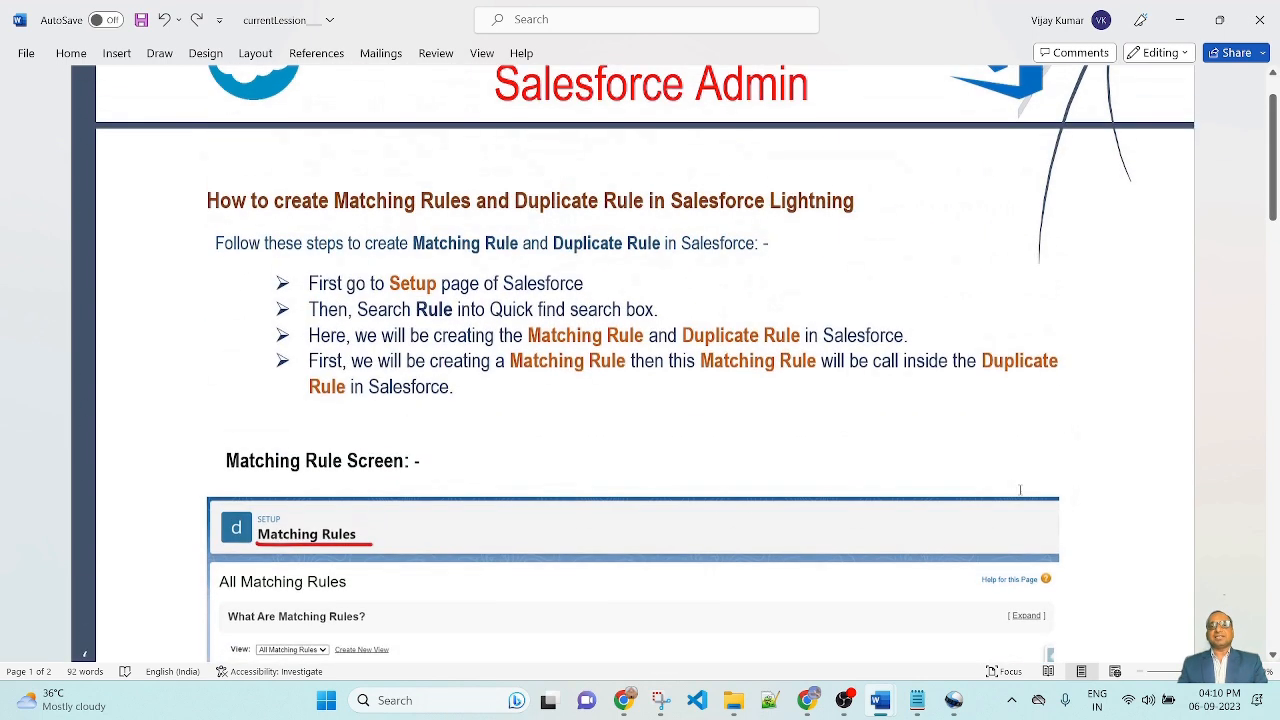
{"action": "scroll", "coordinate": [1016, 491], "scroll_direction": "up", "scroll_amount": 2}
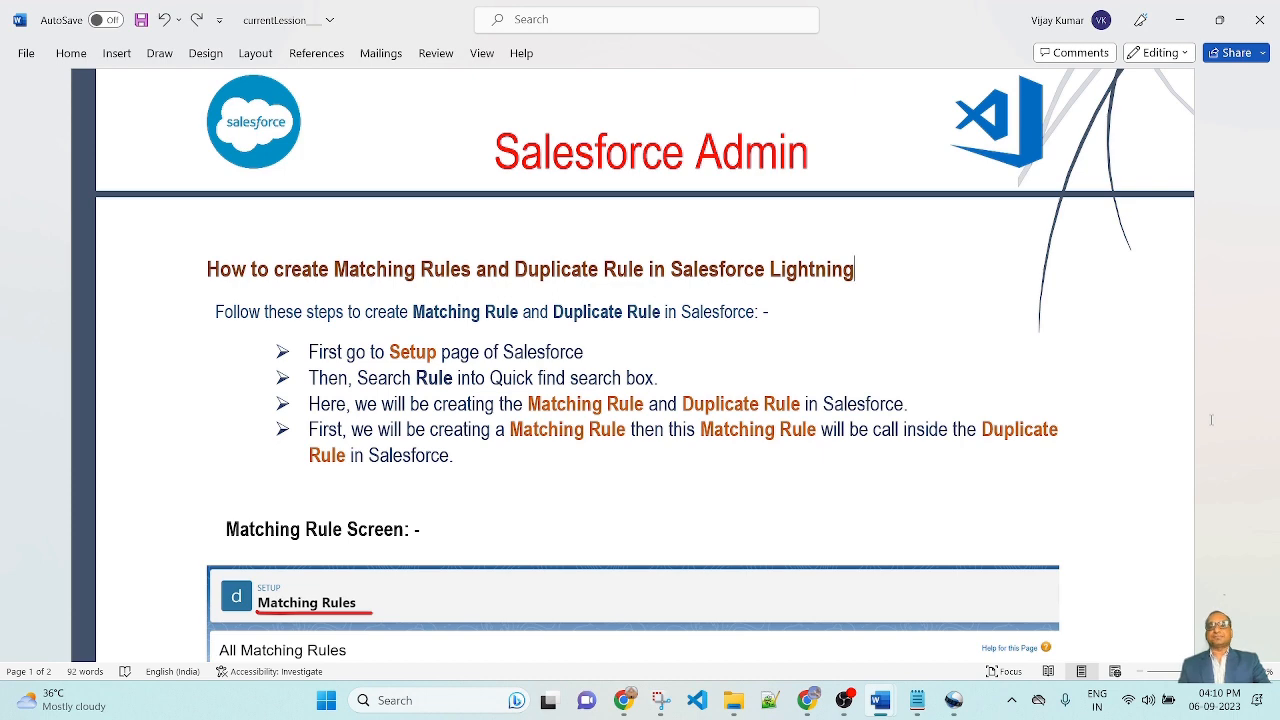
Step: Search Setup's Quick Find for Rule and open the Matching Rules page
{"action": "key", "text": "alt+Tab"}
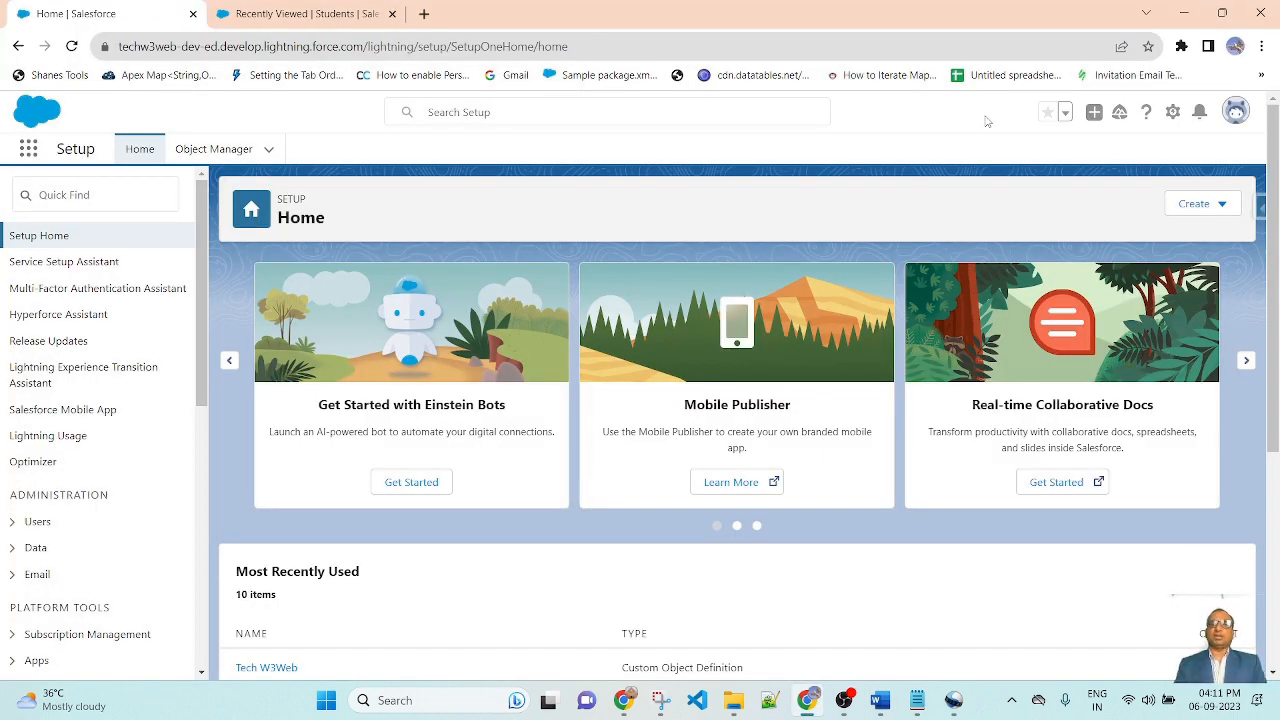
{"action": "left_click", "coordinate": [1173, 112]}
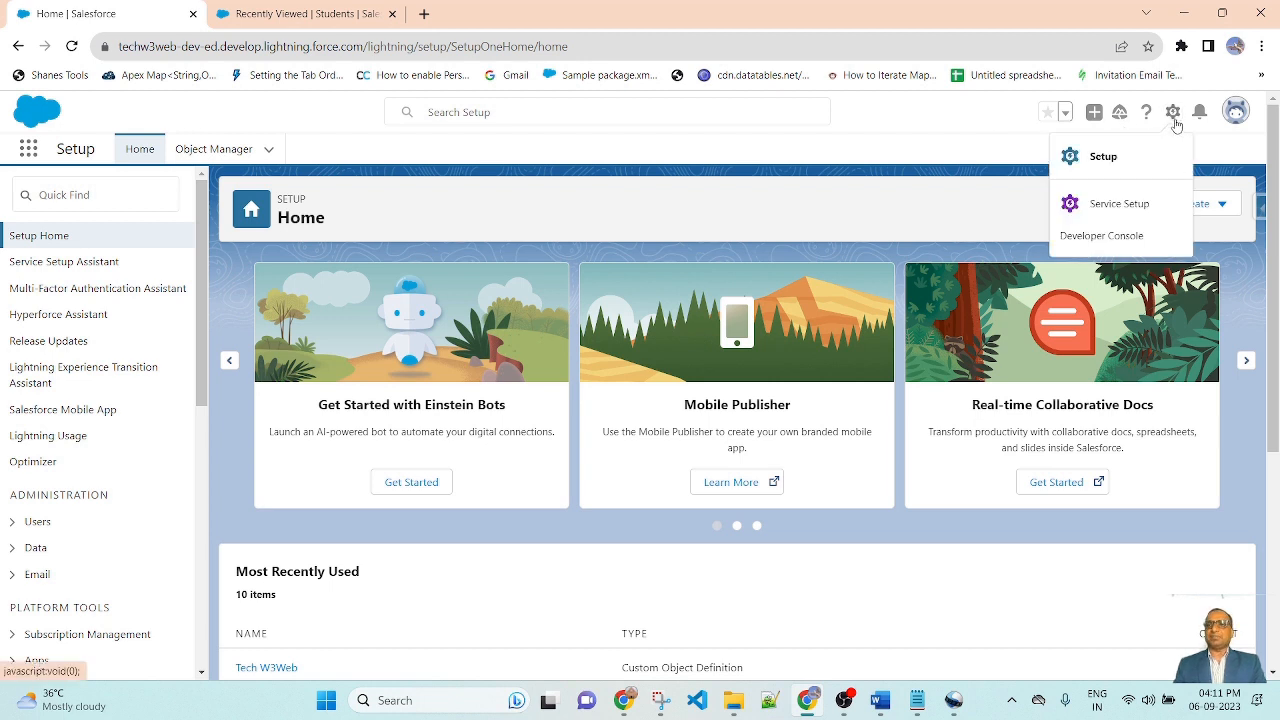
{"action": "left_click", "coordinate": [223, 122]}
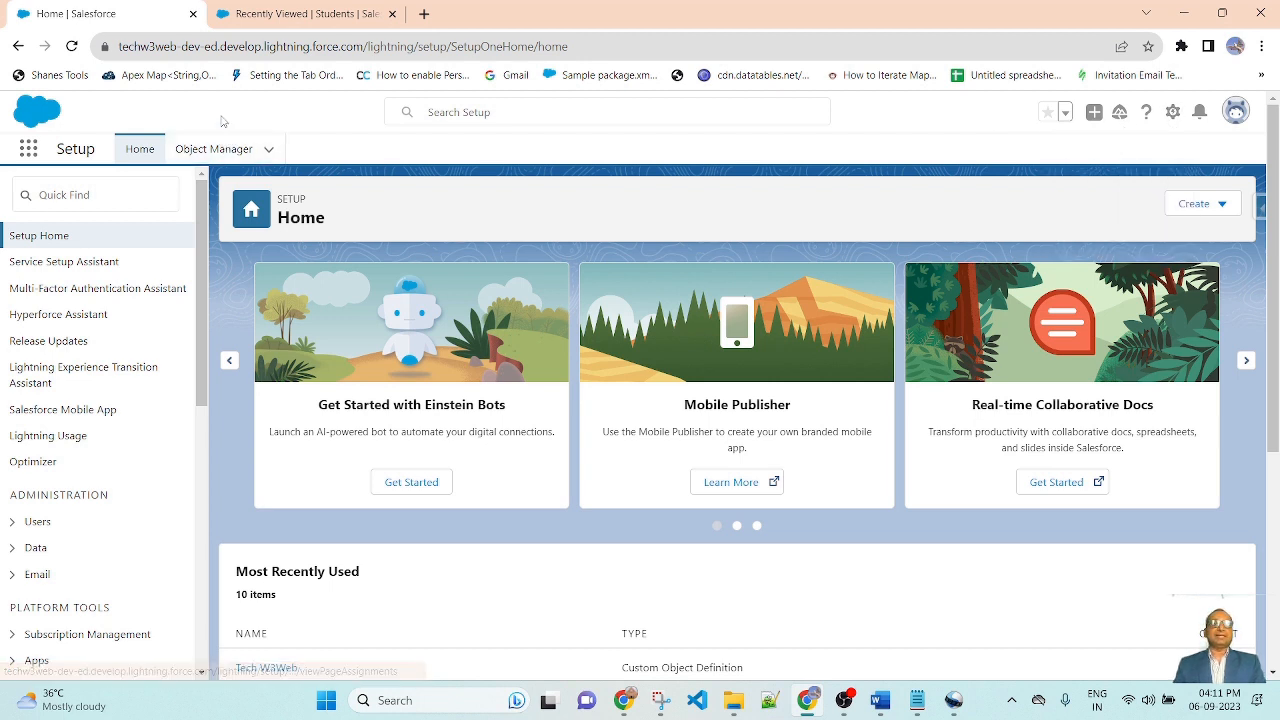
{"action": "left_click", "coordinate": [87, 199]}
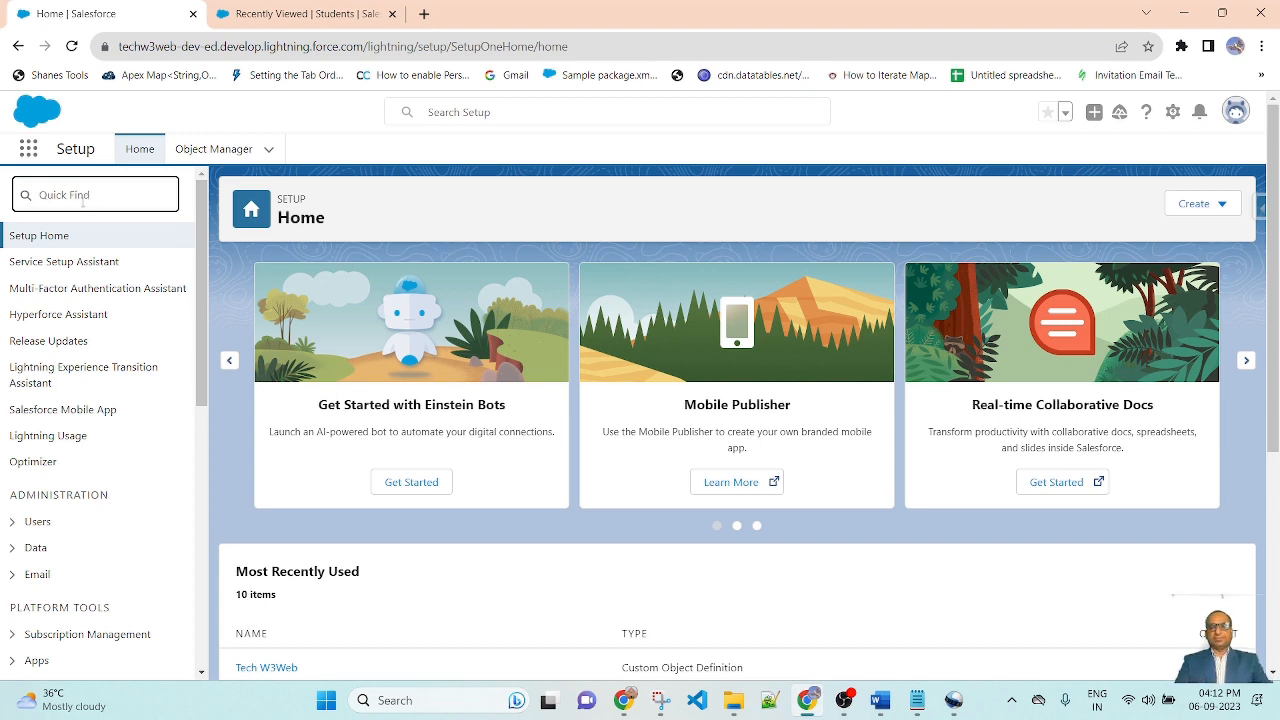
{"action": "type", "text": "Rule"}
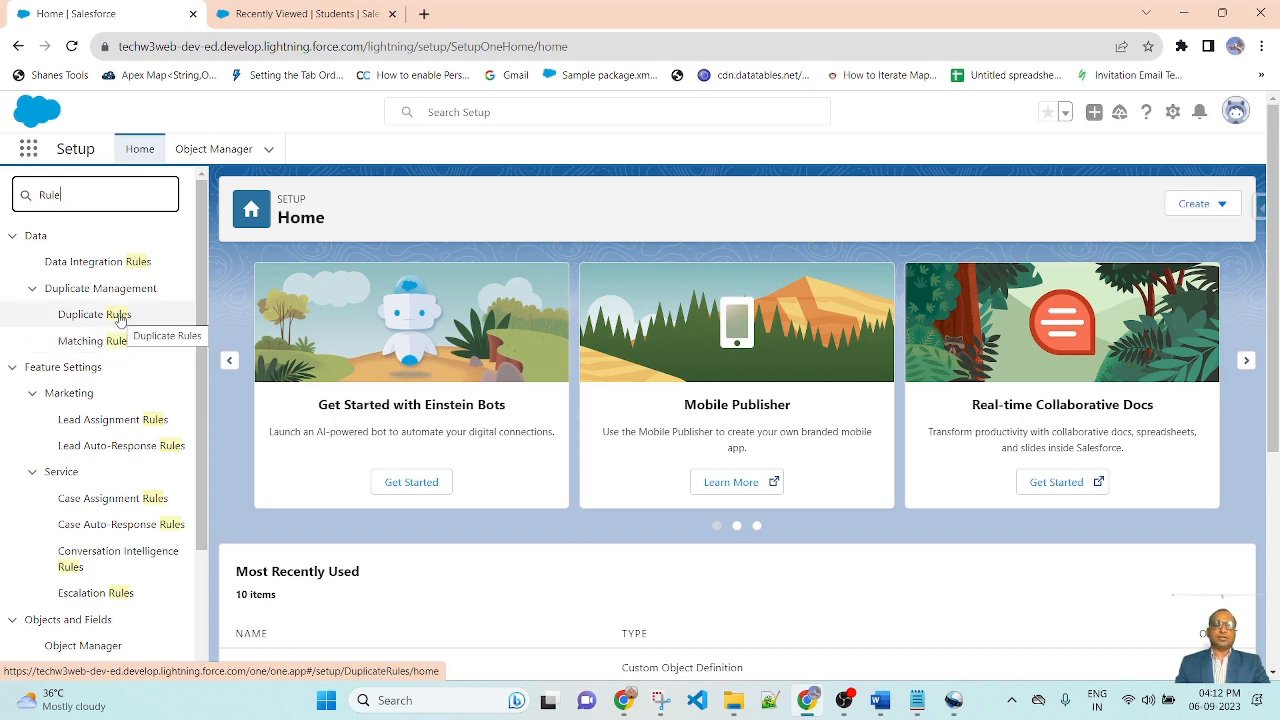
{"action": "left_click", "coordinate": [125, 340]}
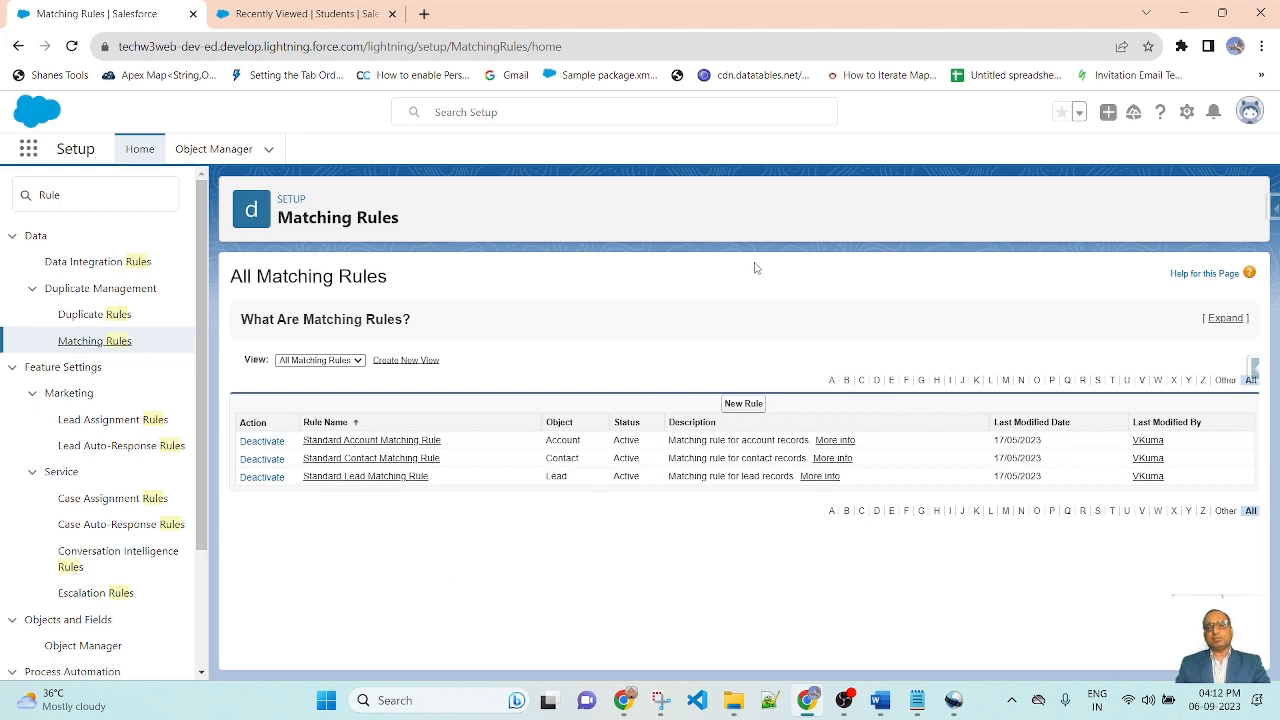
Step: Start a new matching rule for the Student object and continue to the configuration step
{"action": "left_click", "coordinate": [746, 406]}
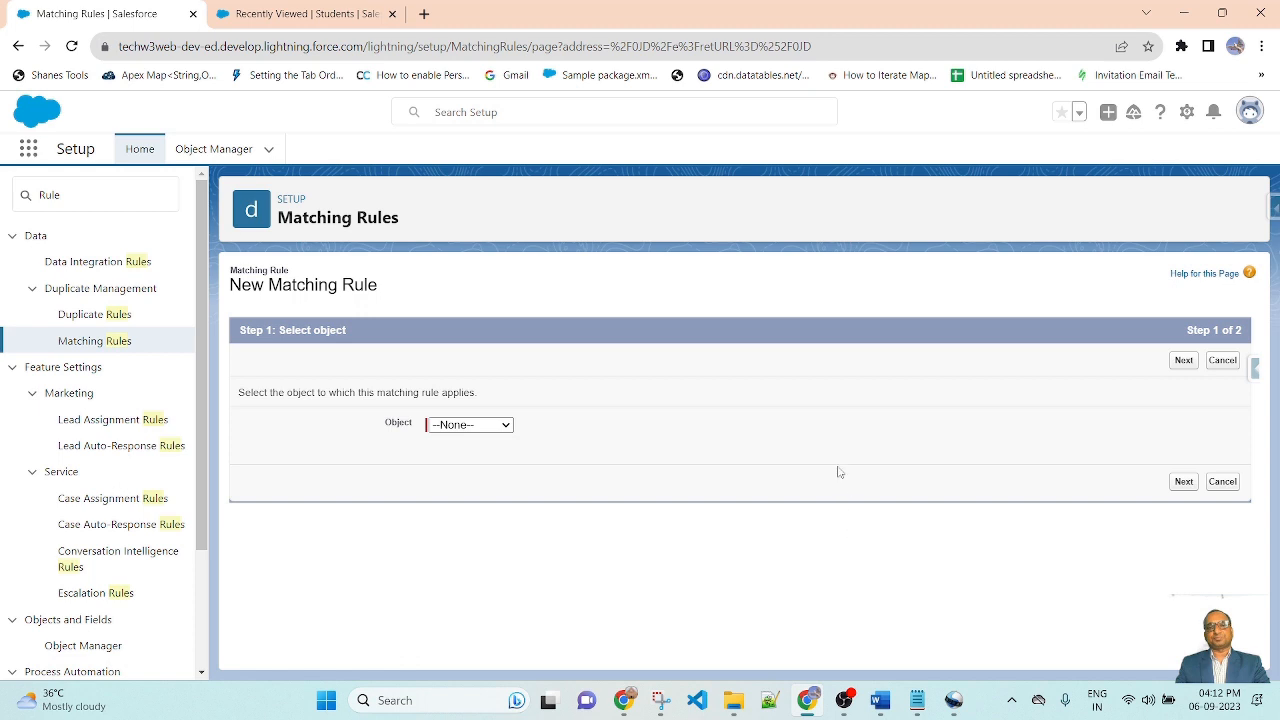
{"action": "left_click", "coordinate": [505, 426]}
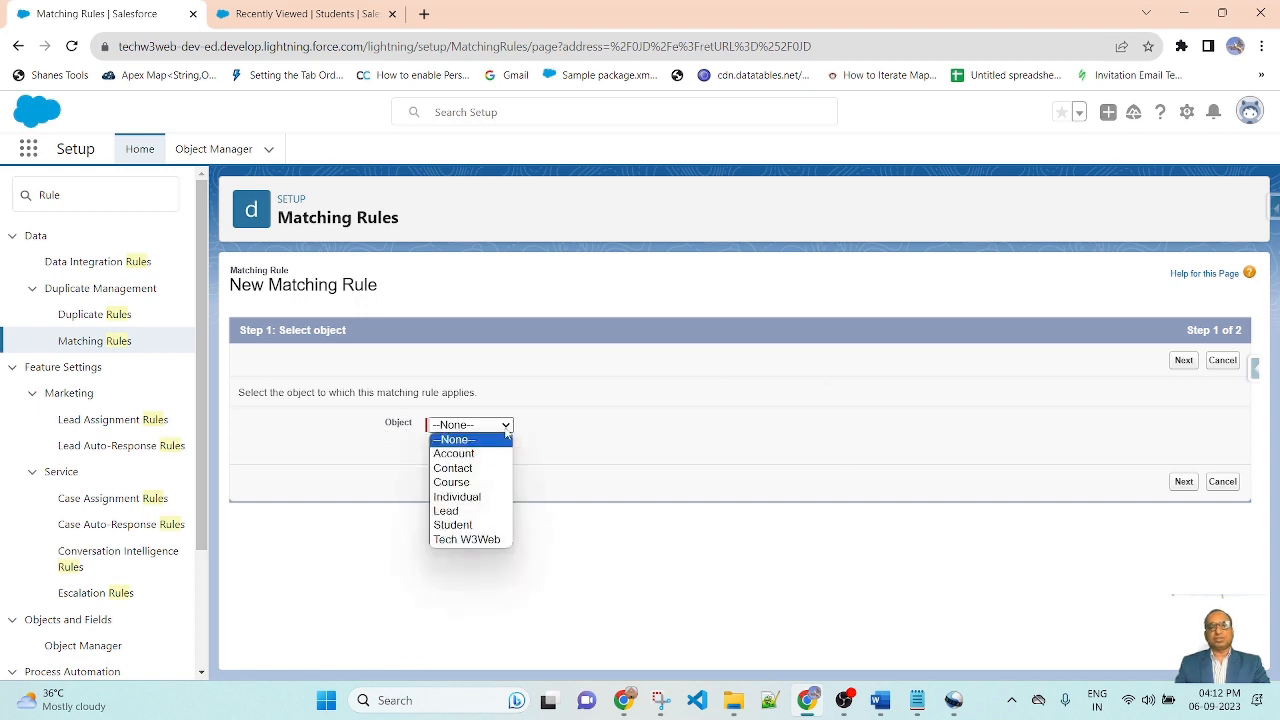
{"action": "left_click", "coordinate": [484, 527]}
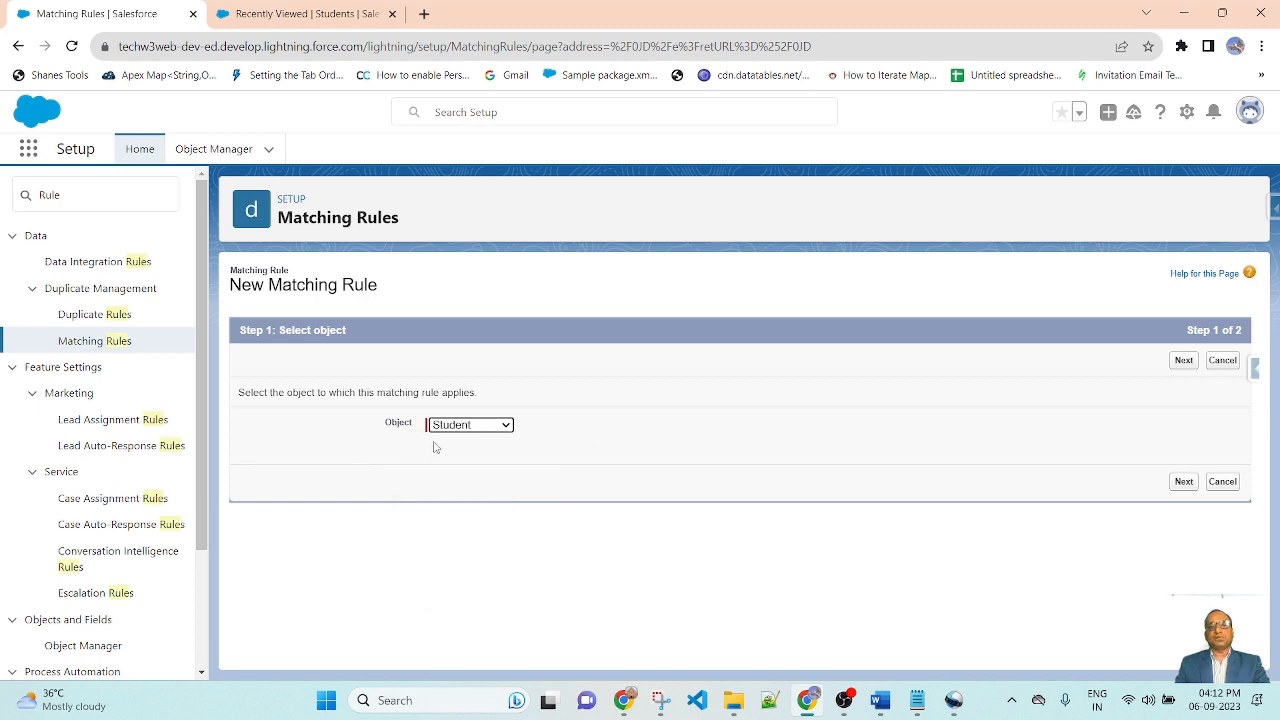
{"action": "left_click", "coordinate": [887, 405]}
{"action": "left_click", "coordinate": [1183, 482]}
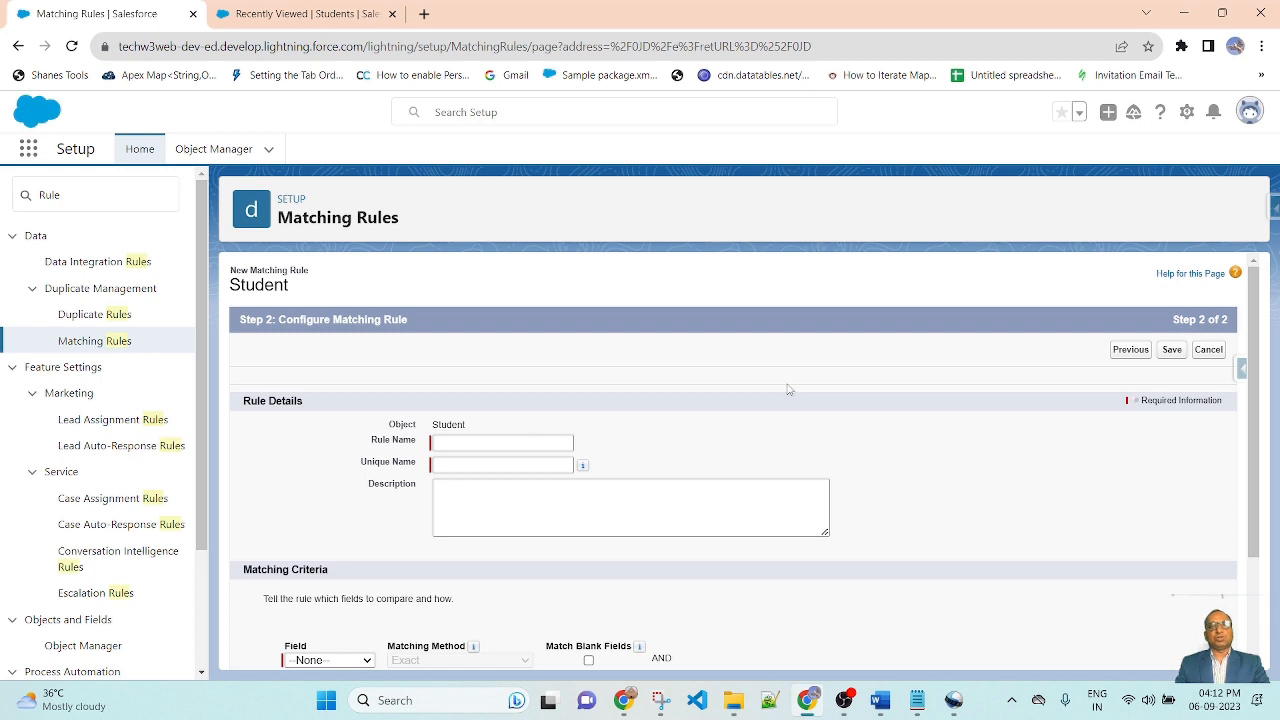
Step: Review the existing Student records in the All list view, then return to the matching rule
{"action": "left_click", "coordinate": [355, 10]}
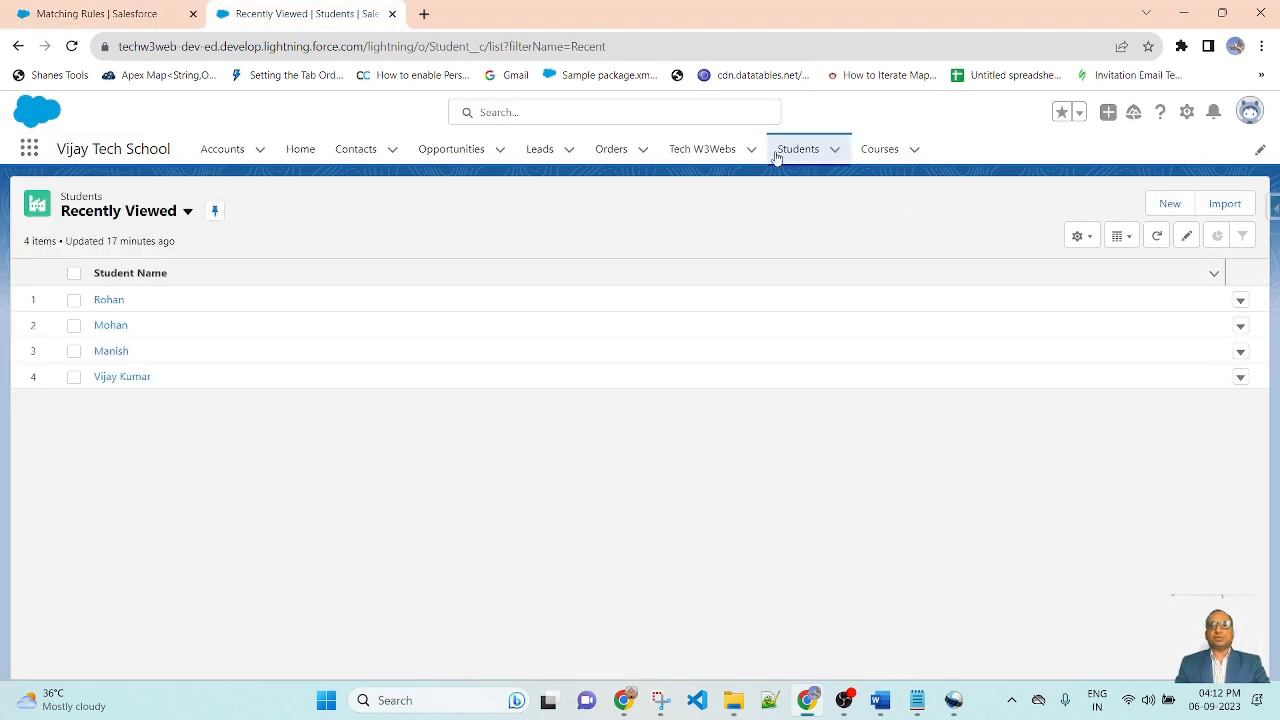
{"action": "left_click", "coordinate": [811, 146]}
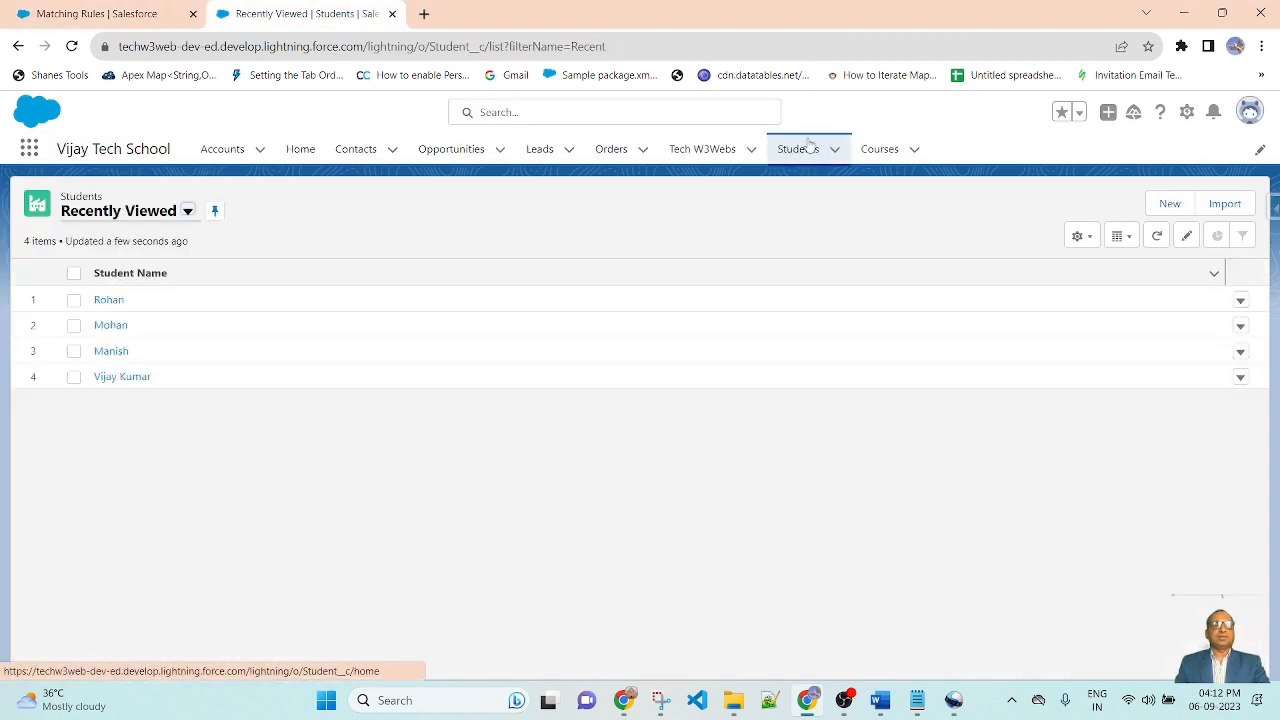
{"action": "left_click", "coordinate": [187, 211]}
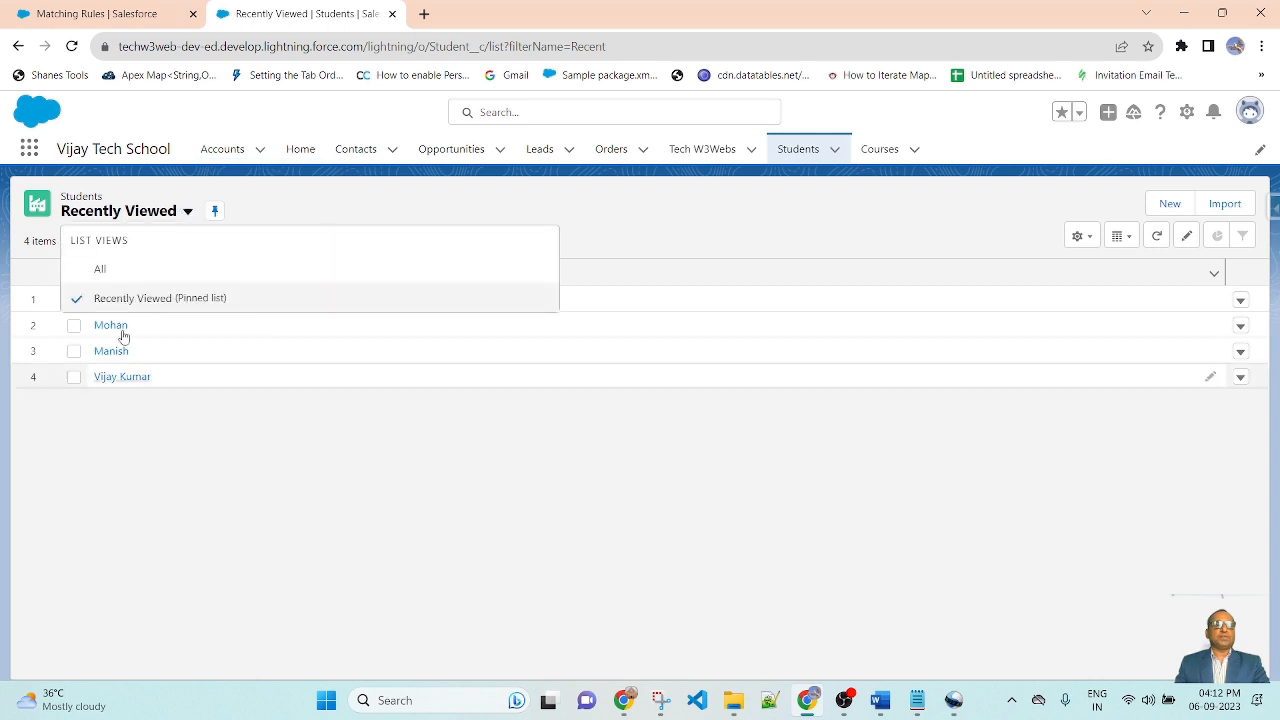
{"action": "left_click", "coordinate": [100, 269]}
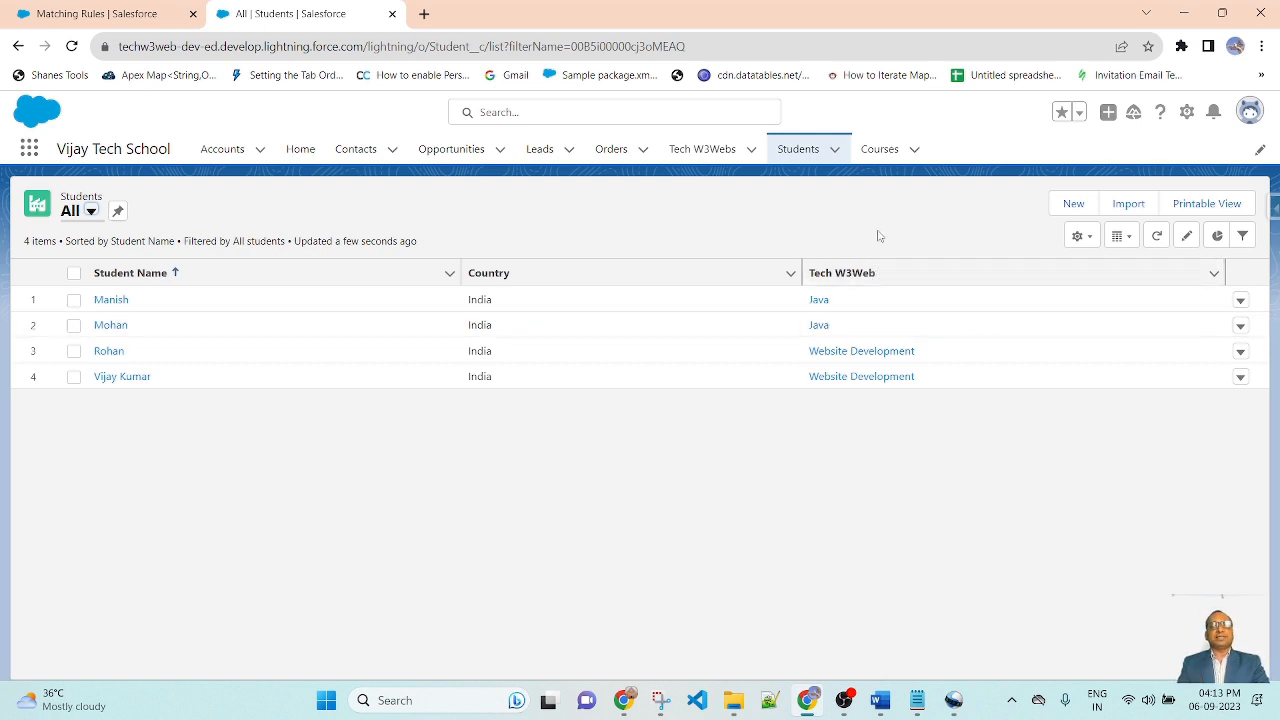
{"action": "key", "text": "ctrl+shift+Tab"}
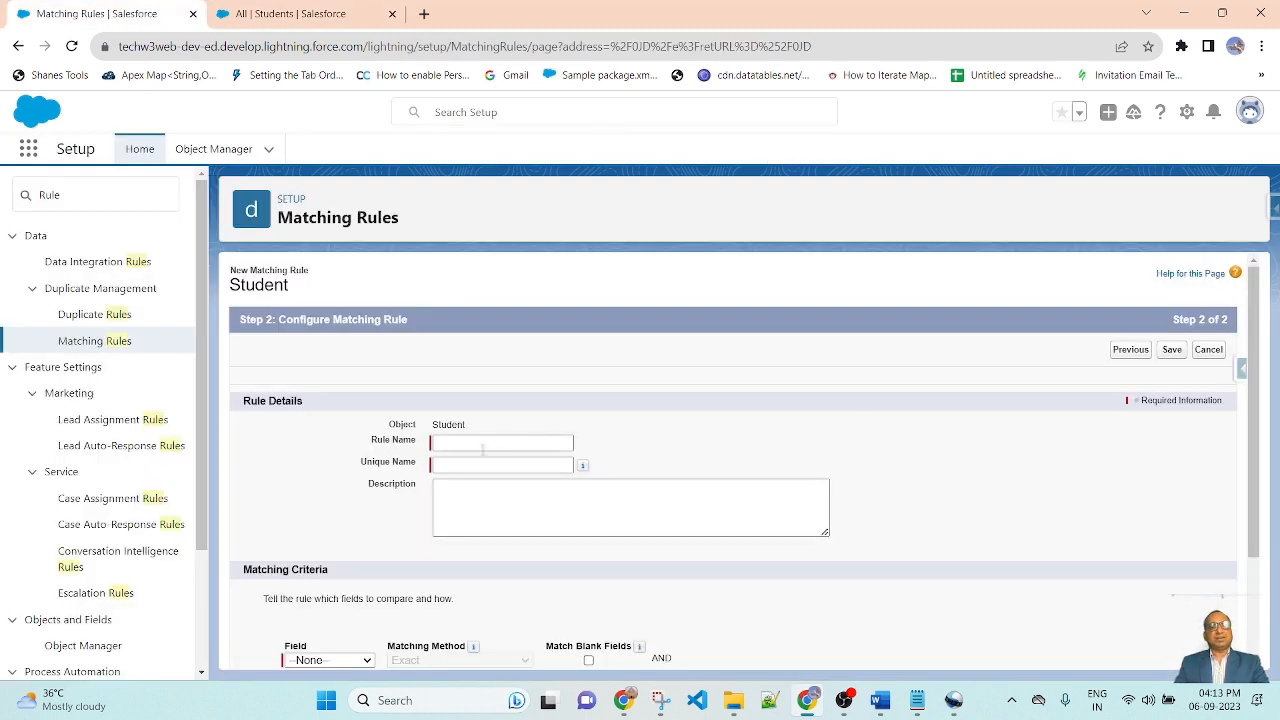
Step: Name the rule Student Matching Rule, letting the unique name fill in
{"action": "left_click", "coordinate": [482, 445]}
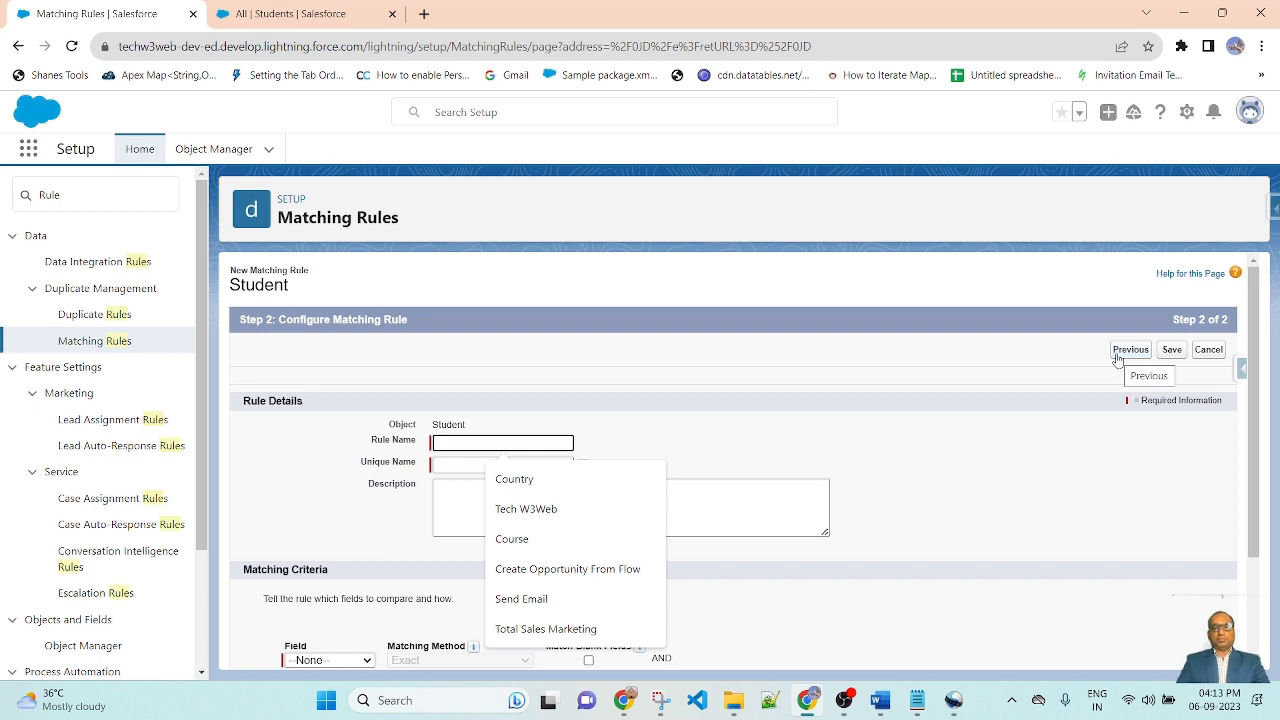
{"action": "left_click", "coordinate": [1124, 352]}
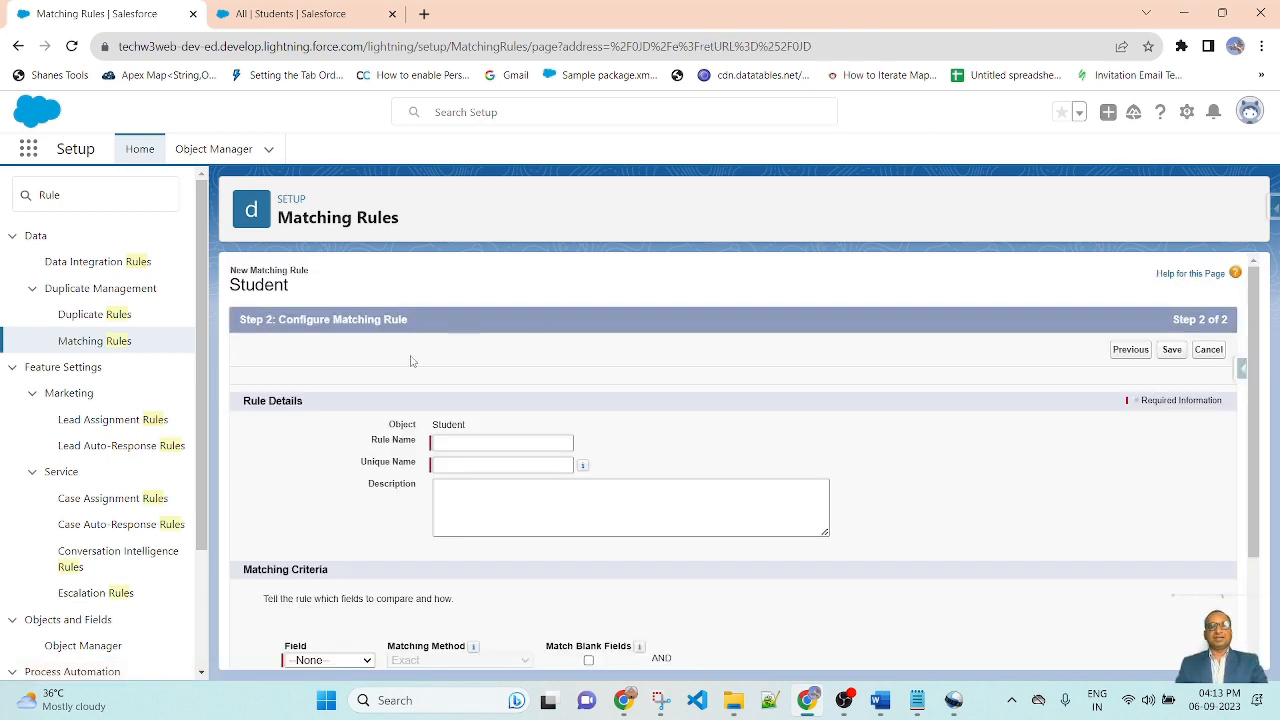
{"action": "left_click", "coordinate": [480, 441]}
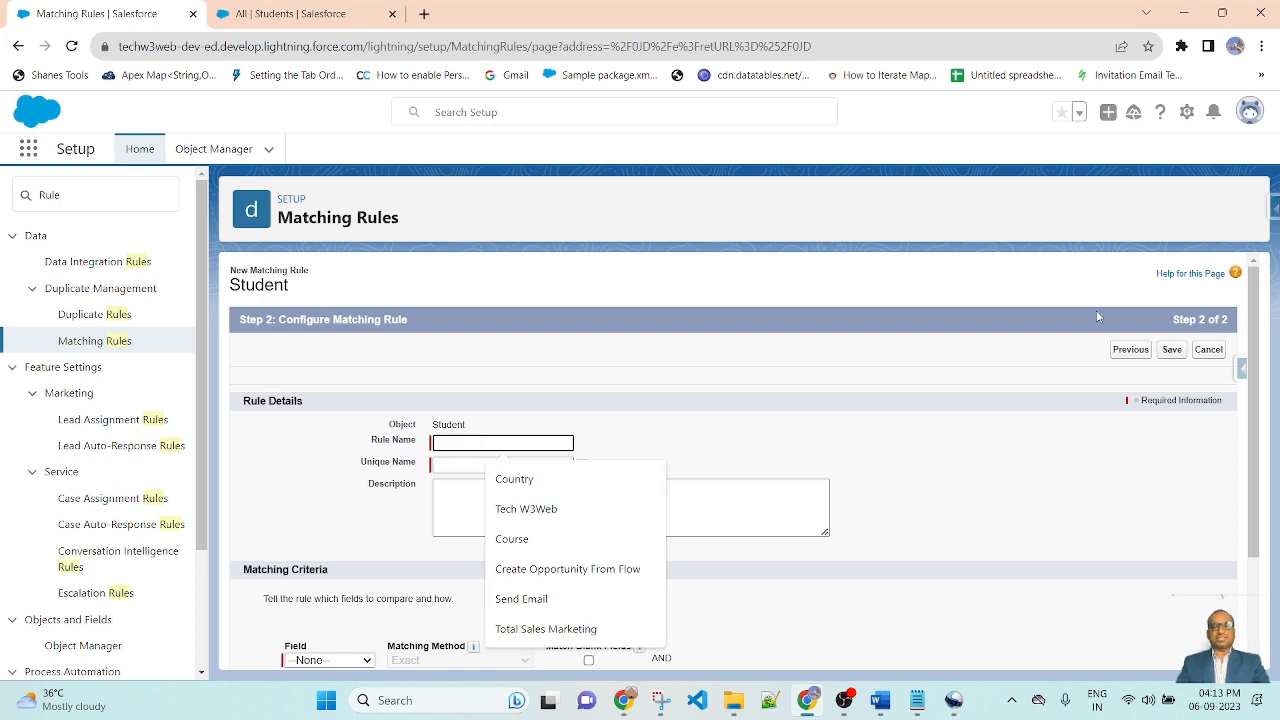
{"action": "type", "text": "Student Matching"}
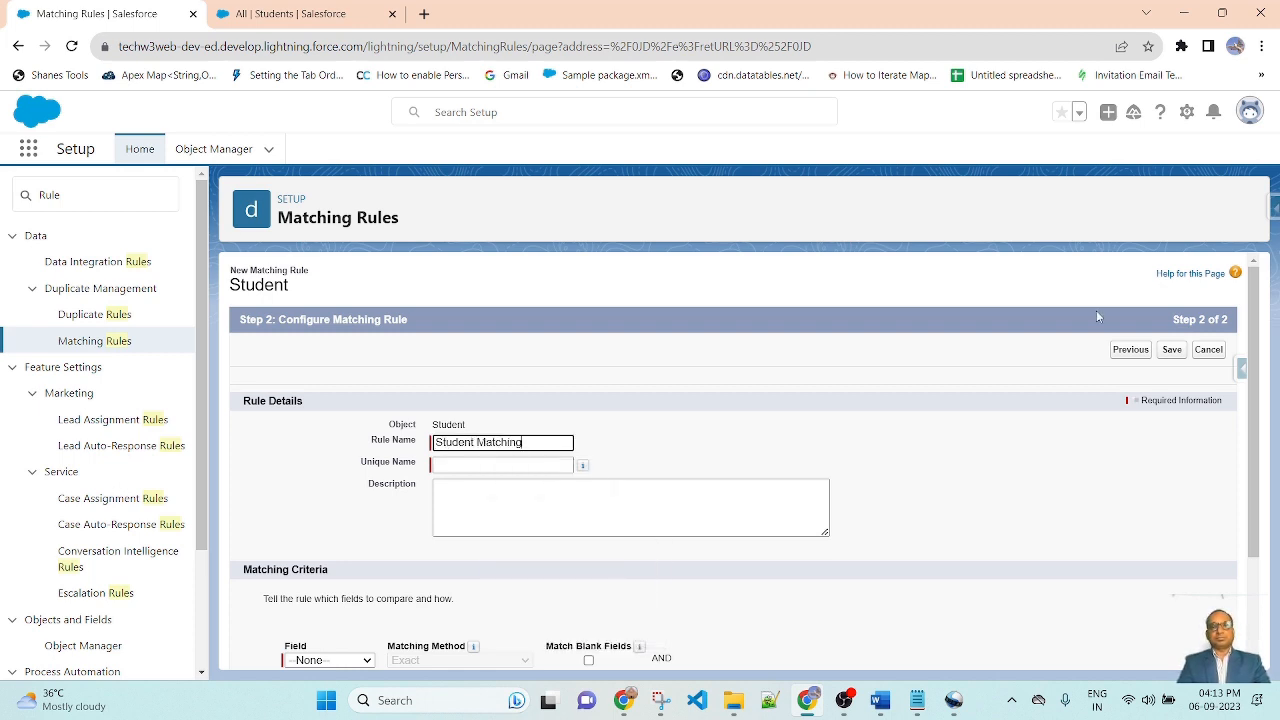
{"action": "type", "text": " Rule"}
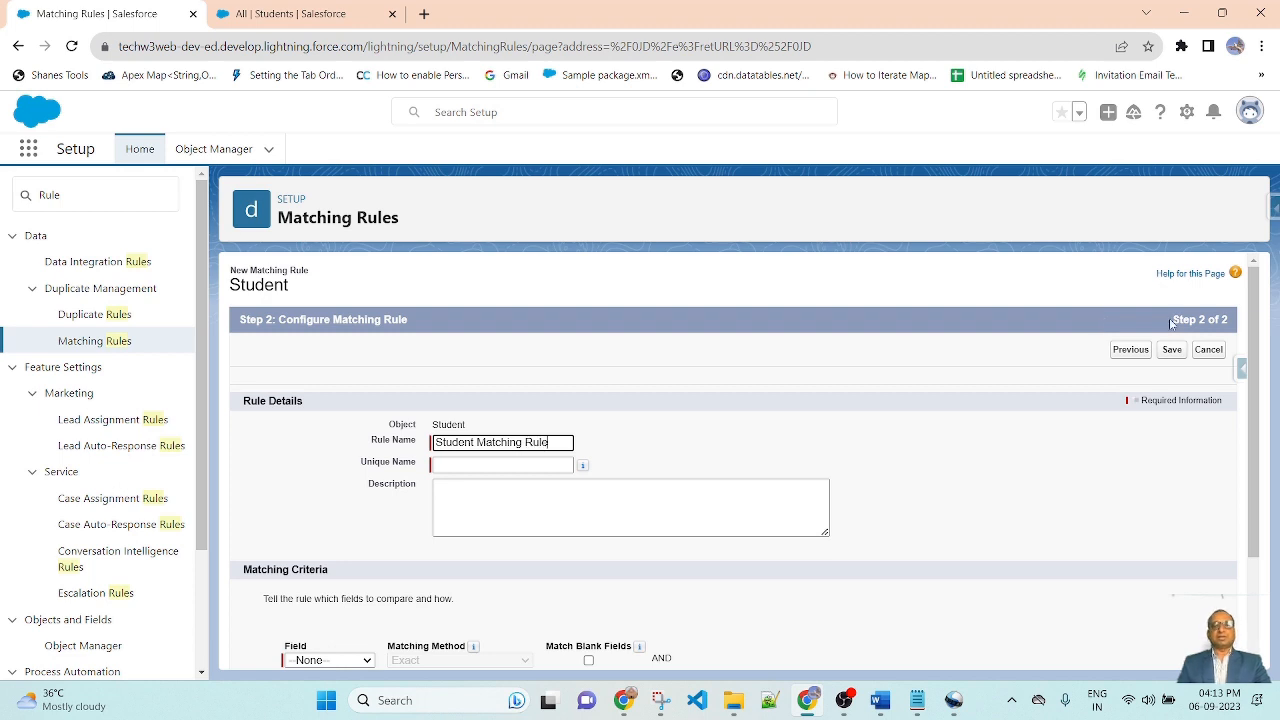
{"action": "left_click", "coordinate": [773, 443]}
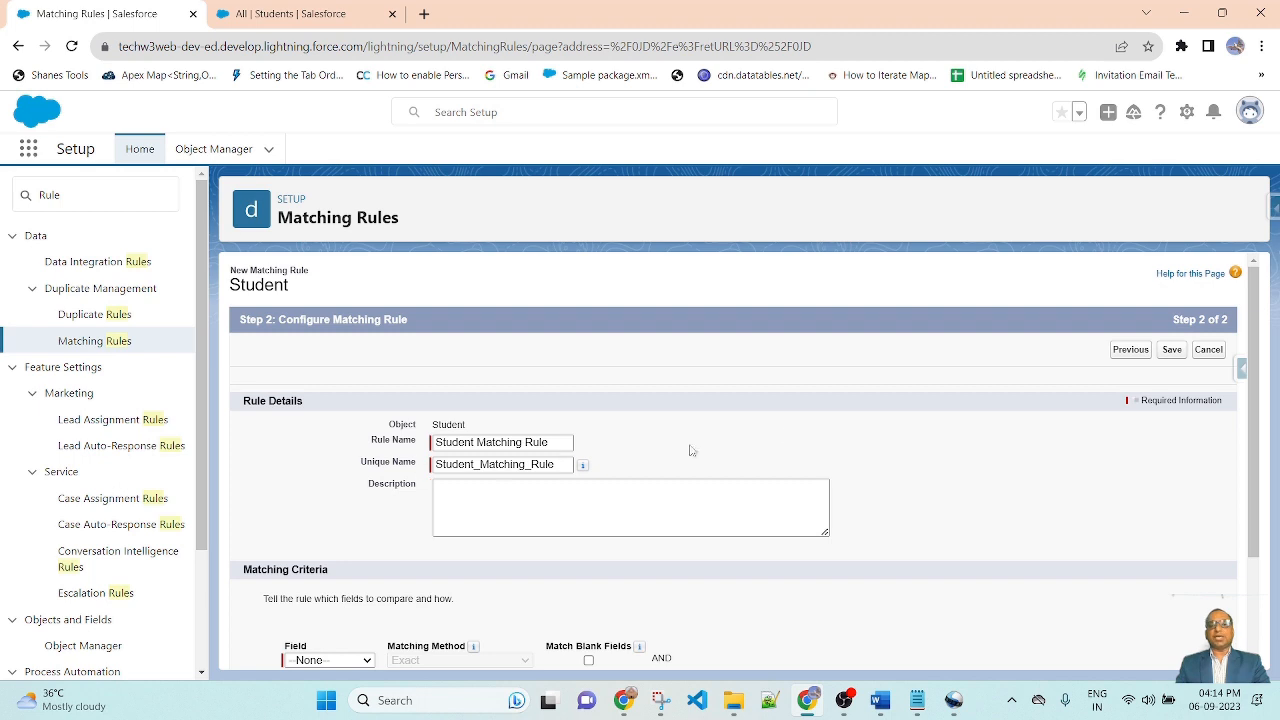
Step: Set the first matching criterion to the Student Name field with the Exact matching method
{"action": "scroll", "coordinate": [830, 428], "scroll_direction": "down", "scroll_amount": 2}
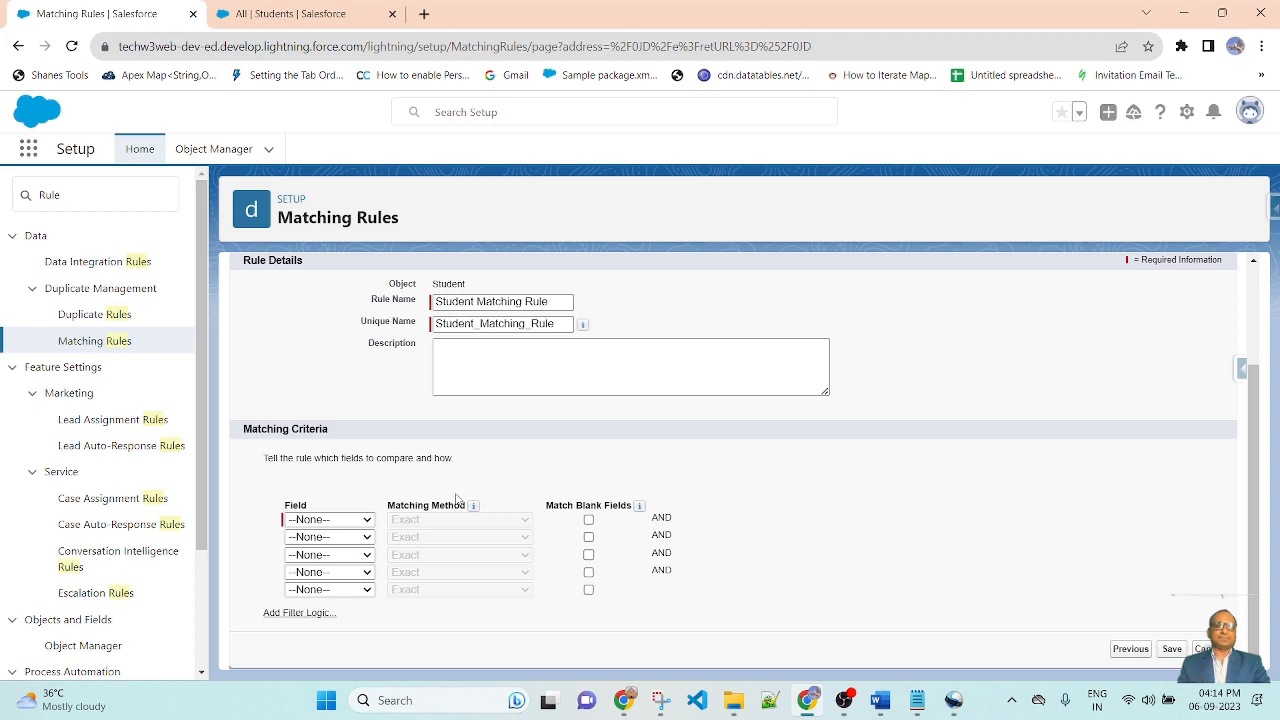
{"action": "left_click", "coordinate": [357, 521]}
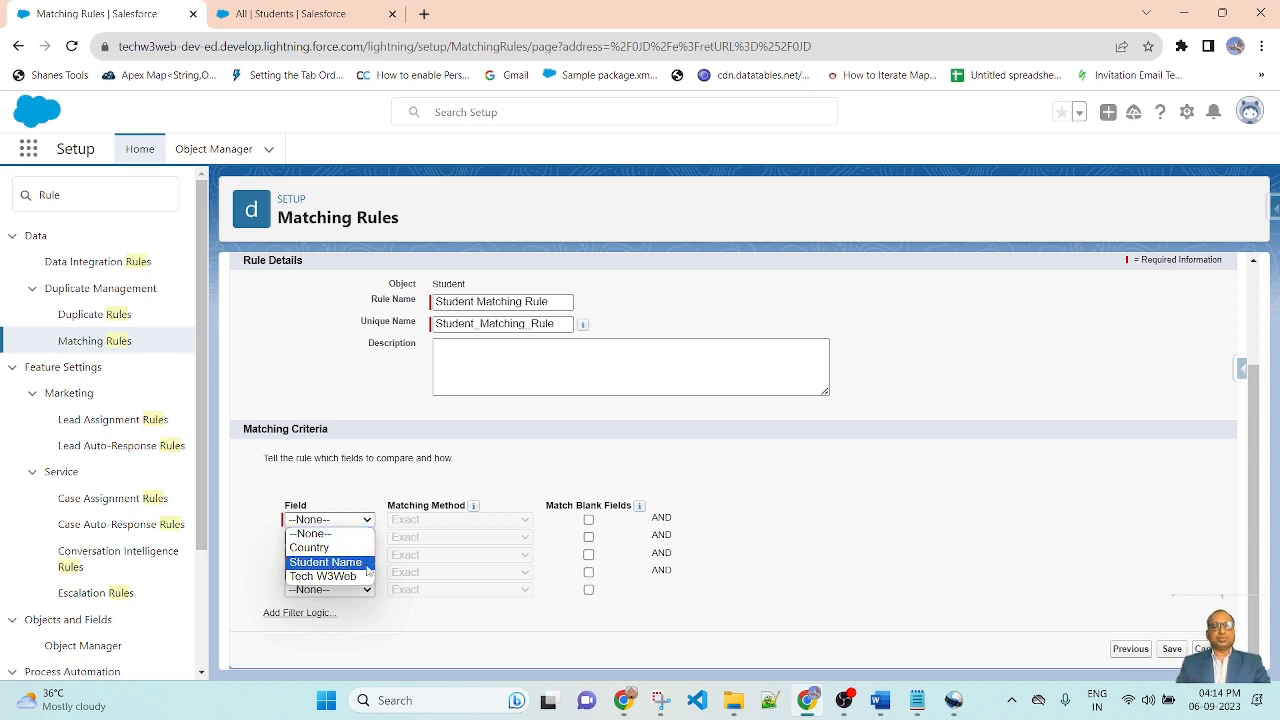
{"action": "left_click", "coordinate": [353, 563]}
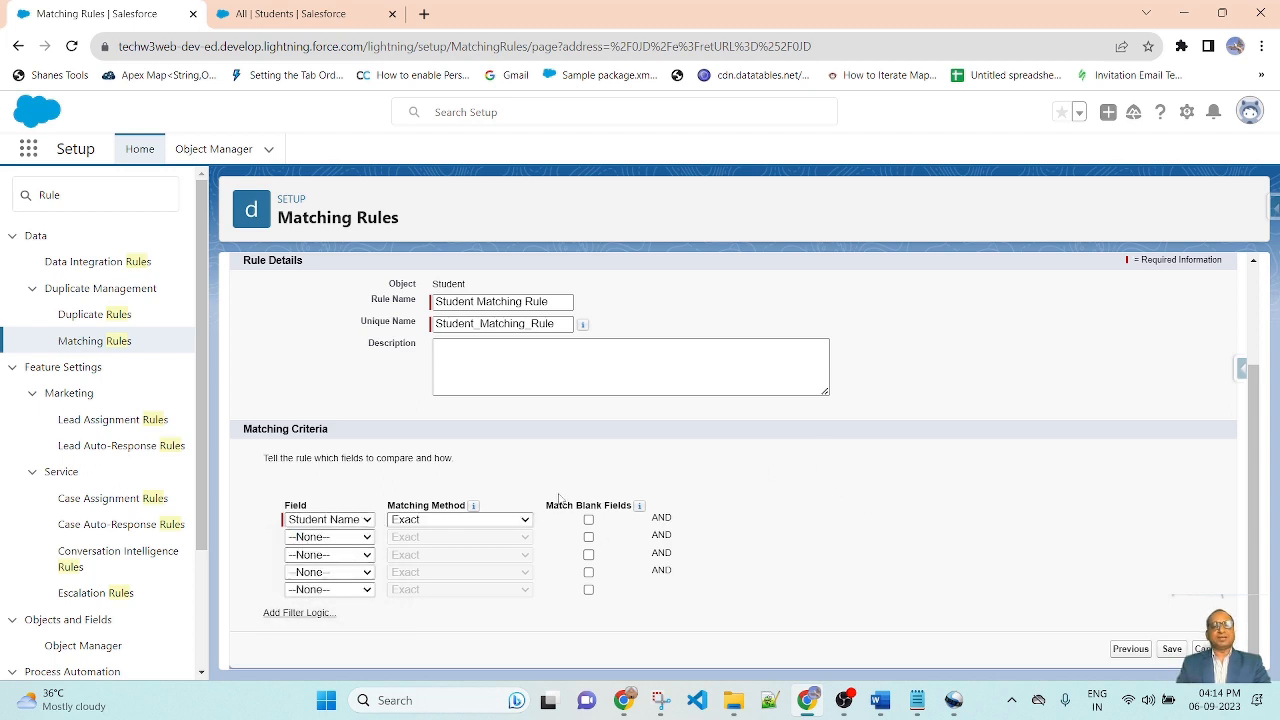
{"action": "left_click", "coordinate": [487, 522]}
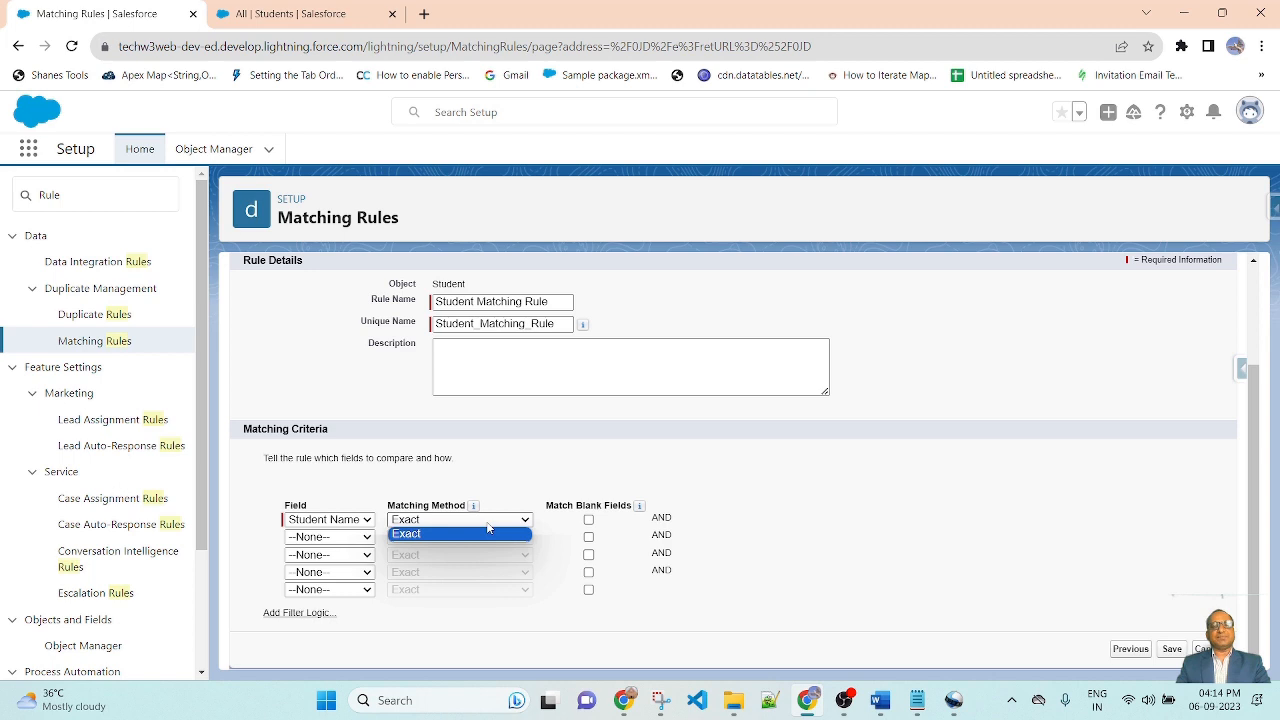
{"action": "left_click", "coordinate": [487, 526]}
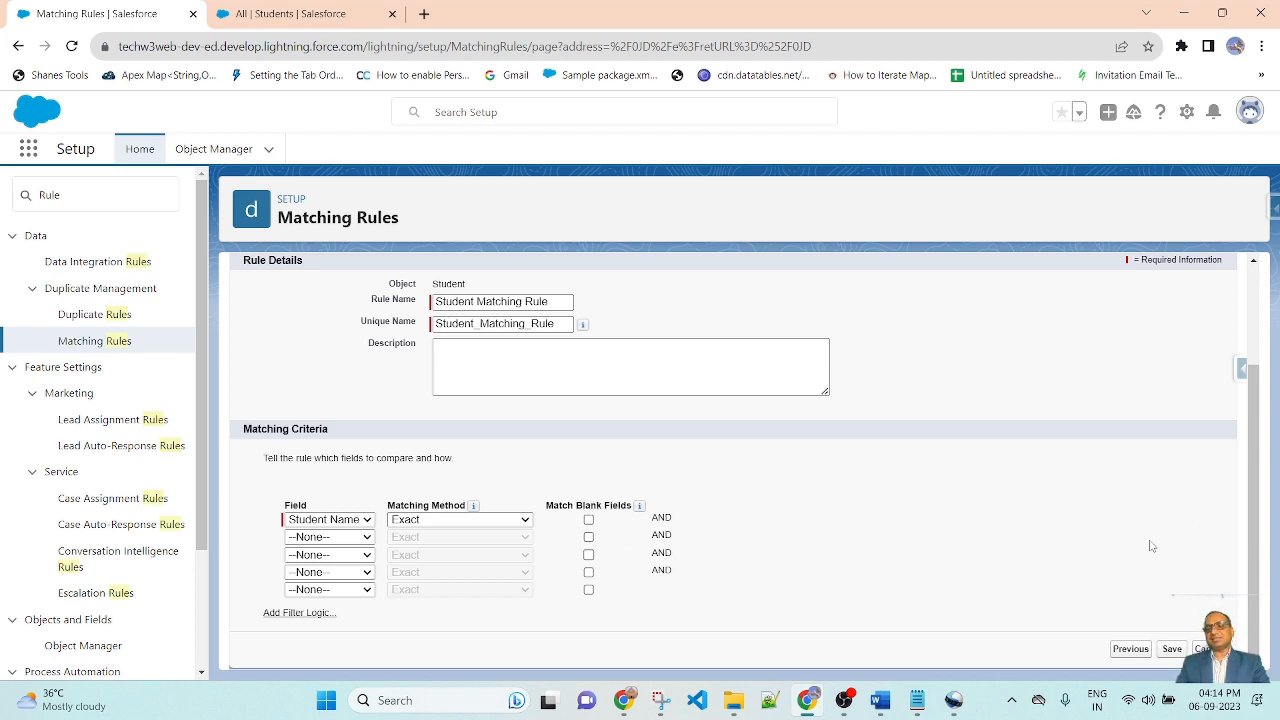
Step: Save the matching rule and activate it
{"action": "left_click", "coordinate": [1171, 649]}
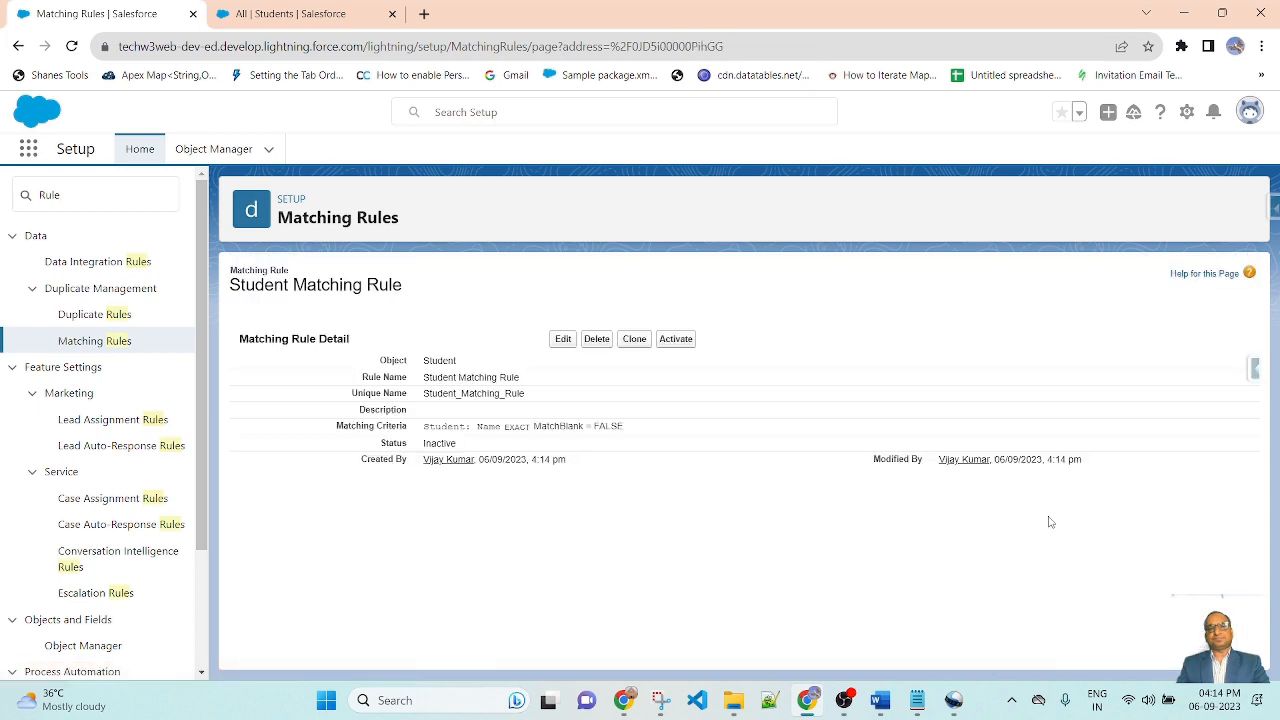
{"action": "left_click", "coordinate": [678, 340]}
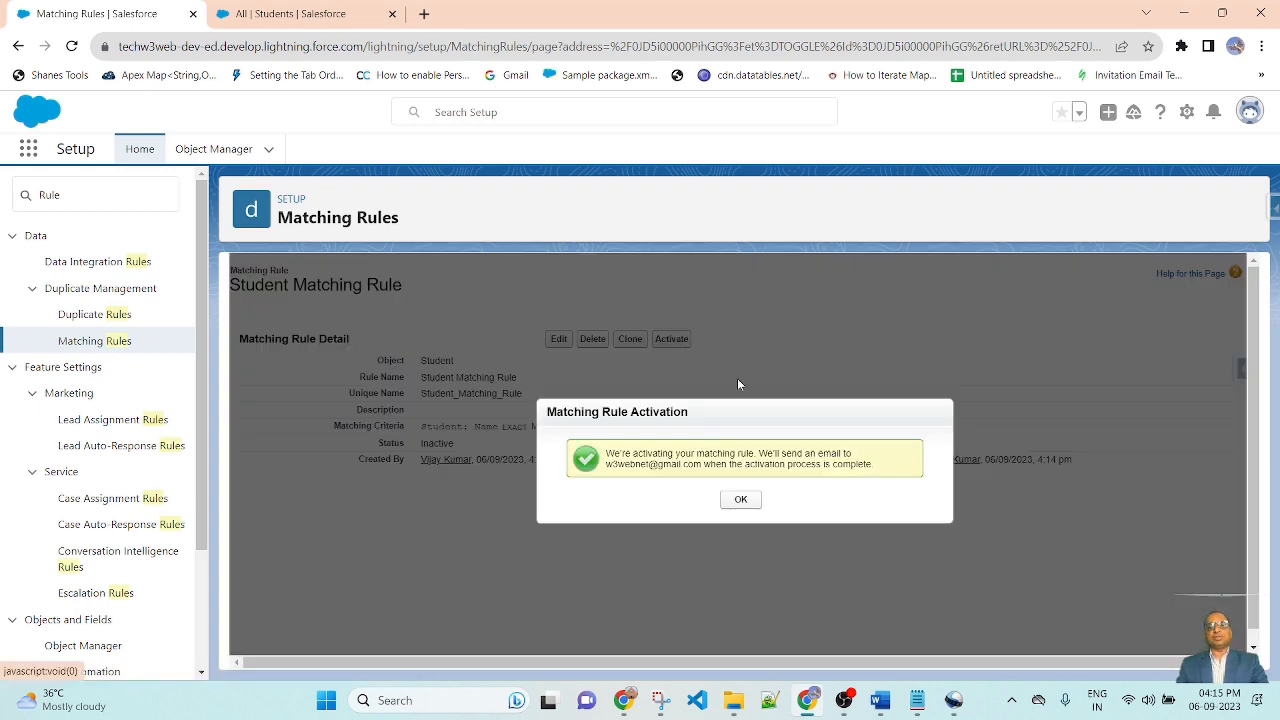
{"action": "left_click", "coordinate": [740, 501]}
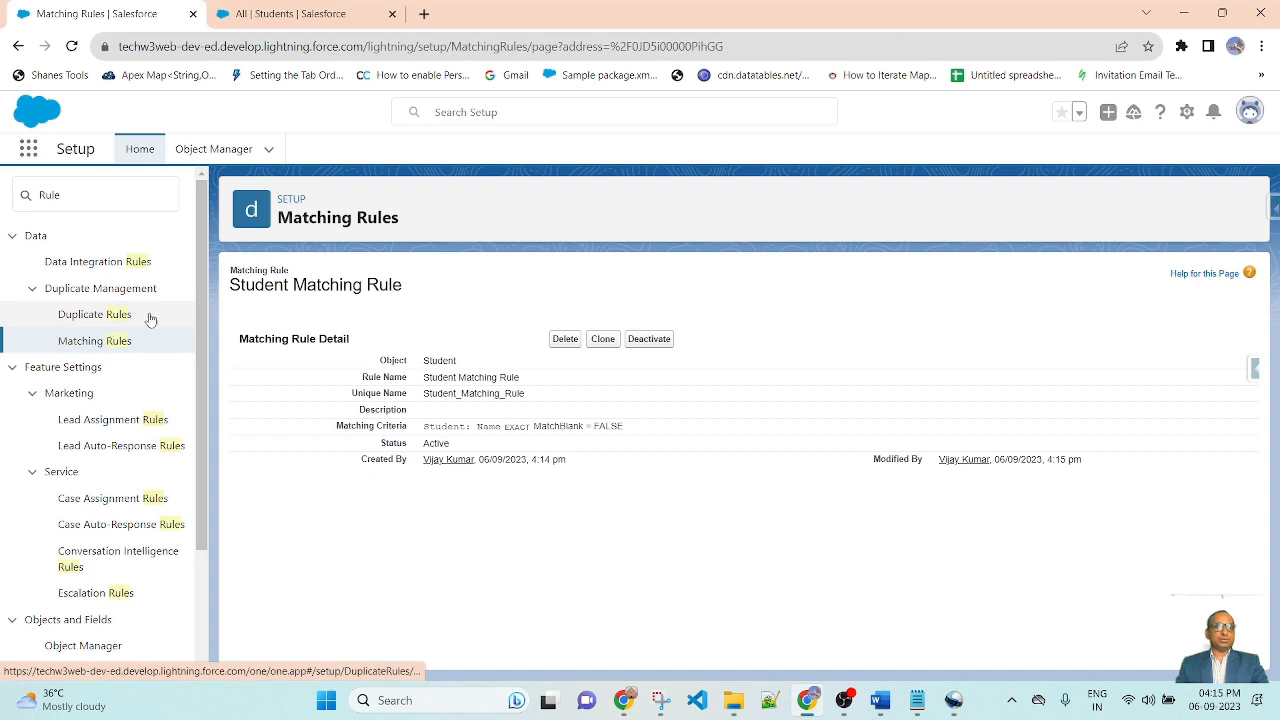
Step: Start a new duplicate rule for the Student object and name it Student Duplicate Rule
{"action": "left_click", "coordinate": [72, 322]}
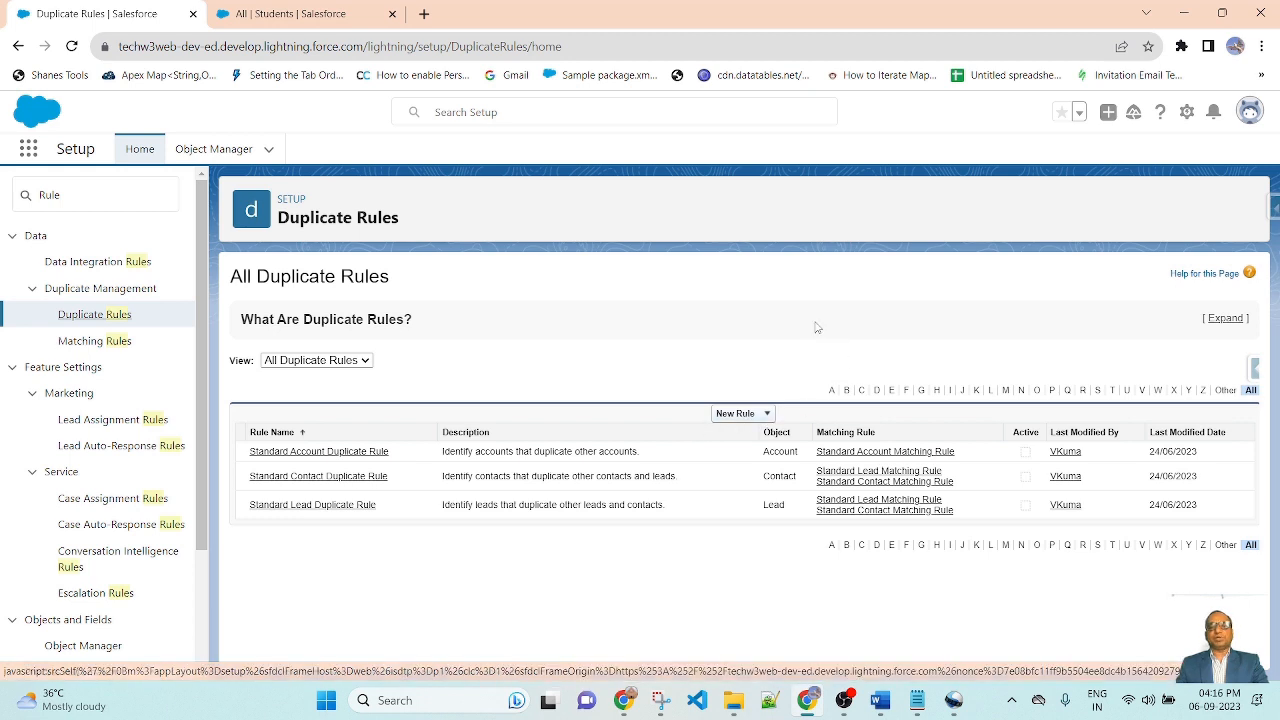
{"action": "left_click", "coordinate": [768, 416]}
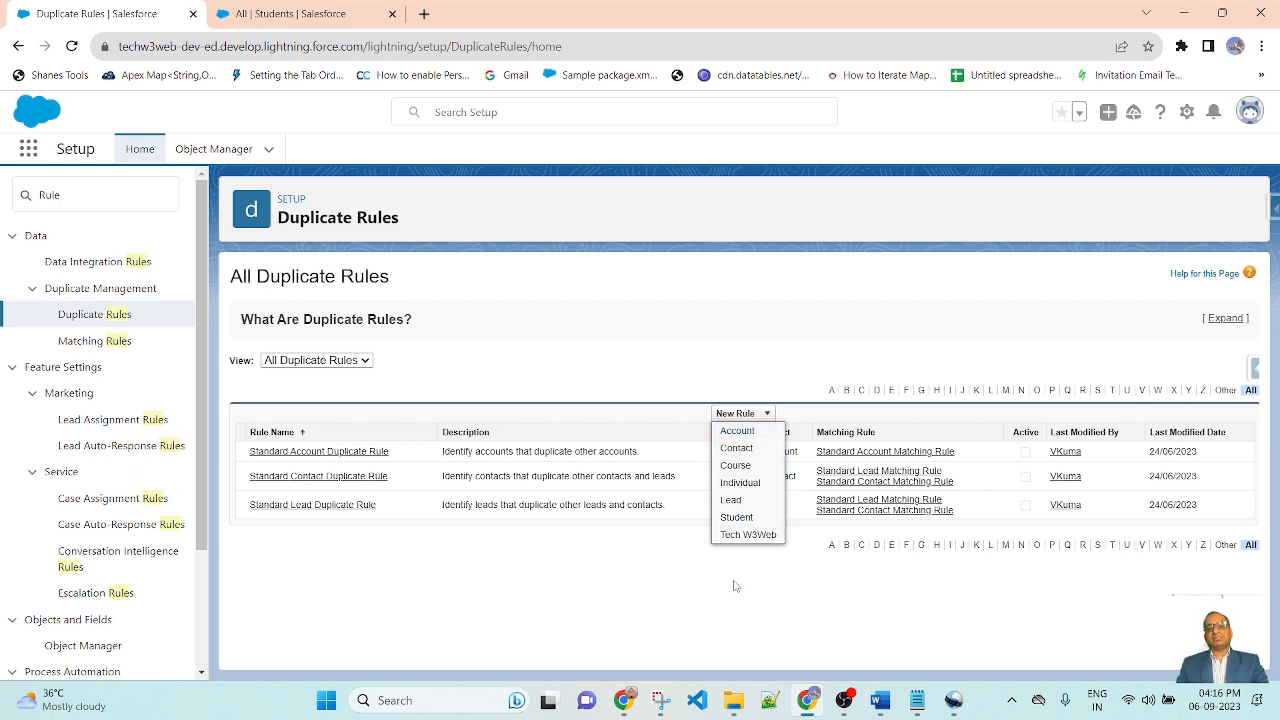
{"action": "left_click", "coordinate": [750, 518]}
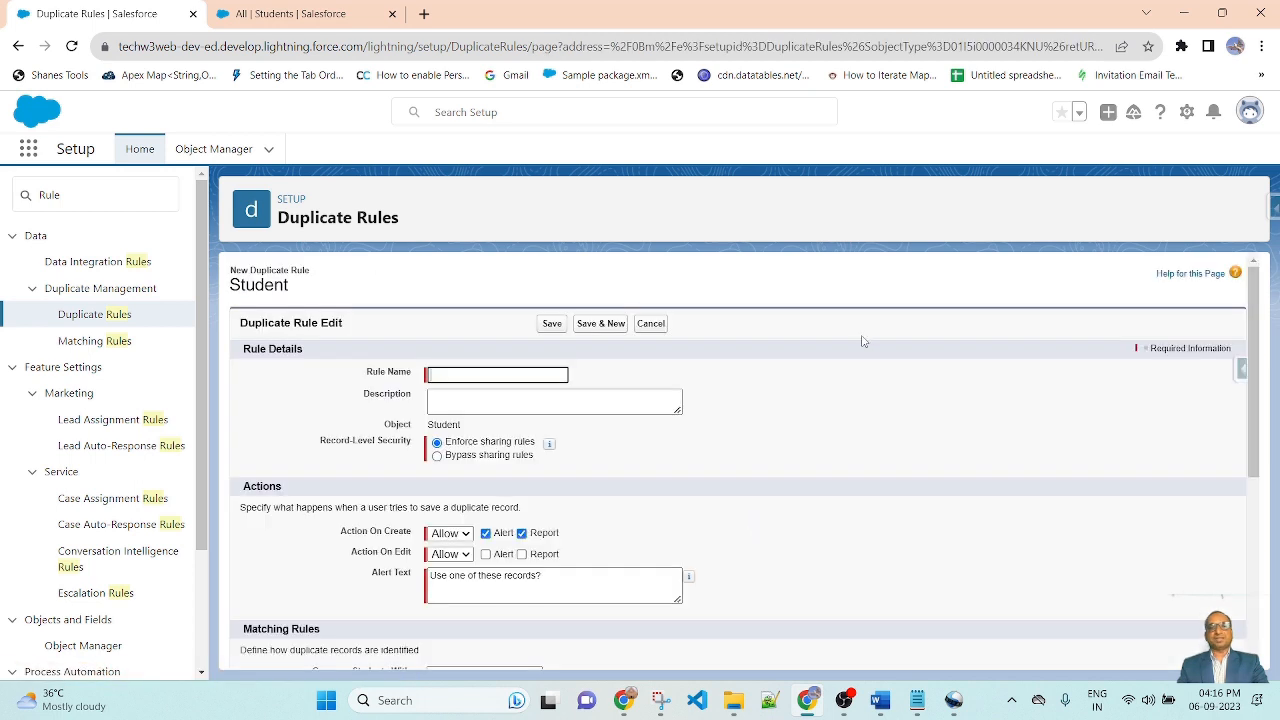
{"action": "left_click", "coordinate": [456, 372]}
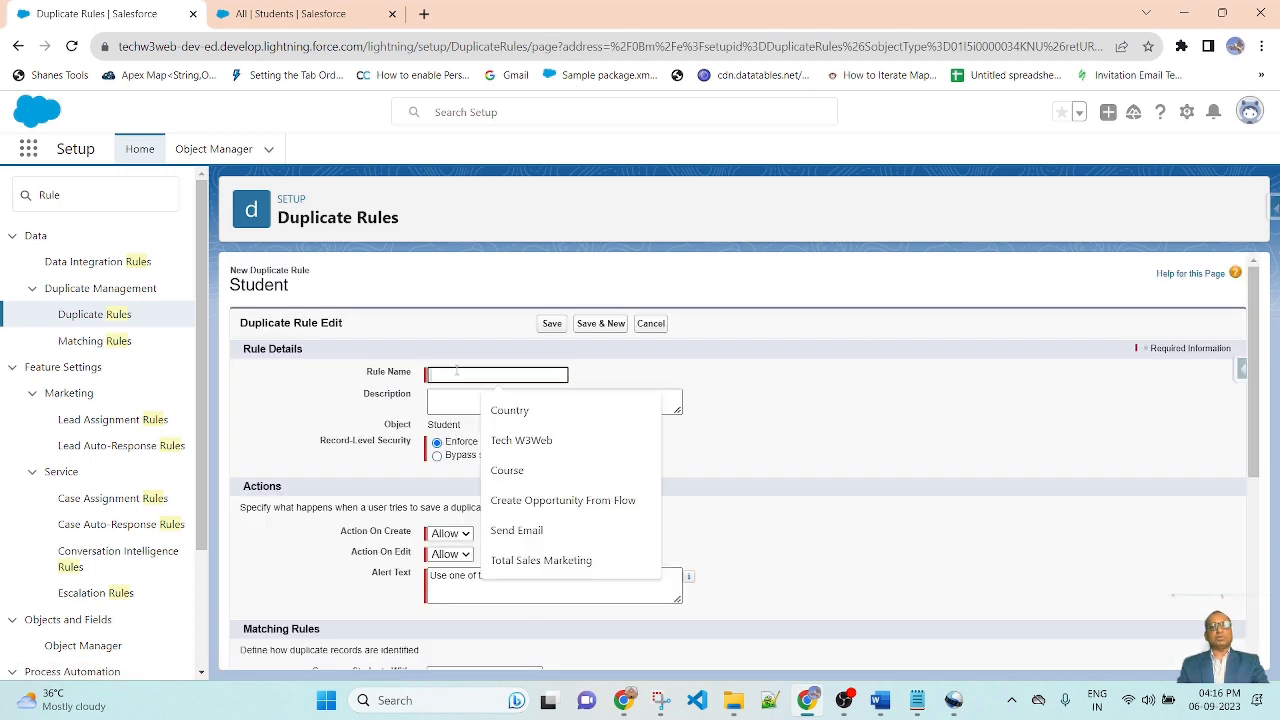
{"action": "type", "text": "S"}
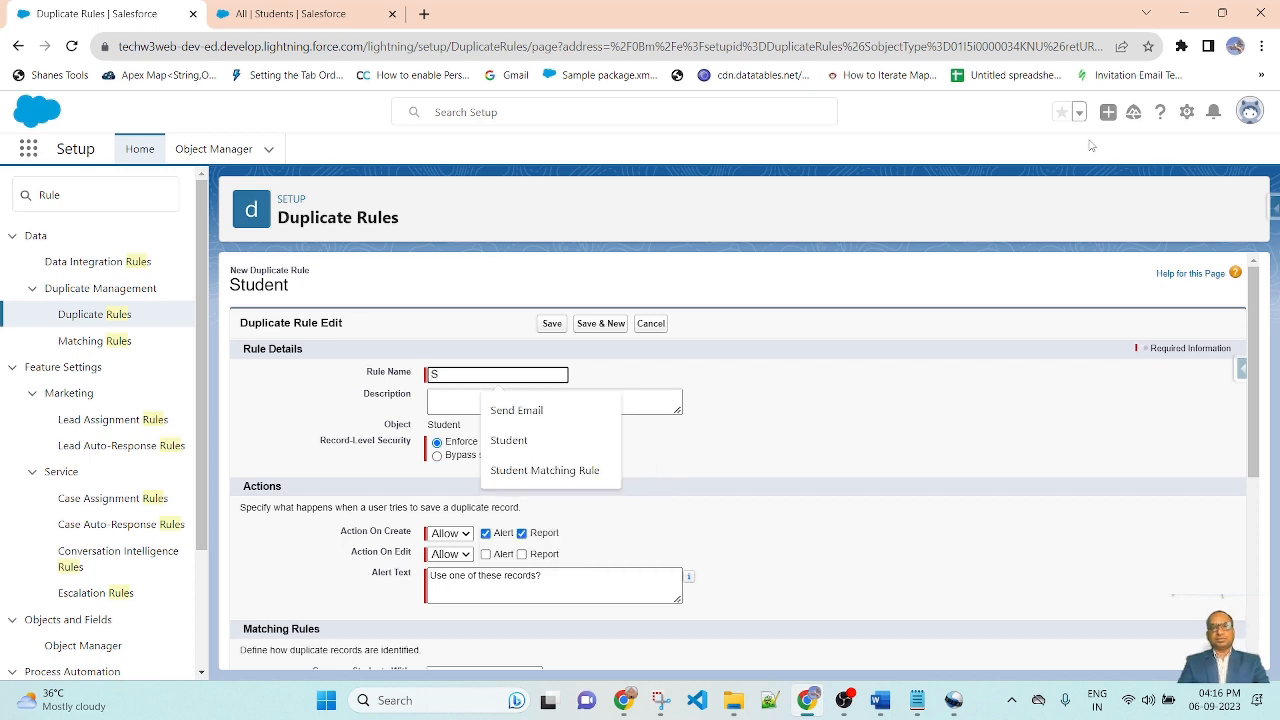
{"action": "type", "text": "tudent Duplicate Rule"}
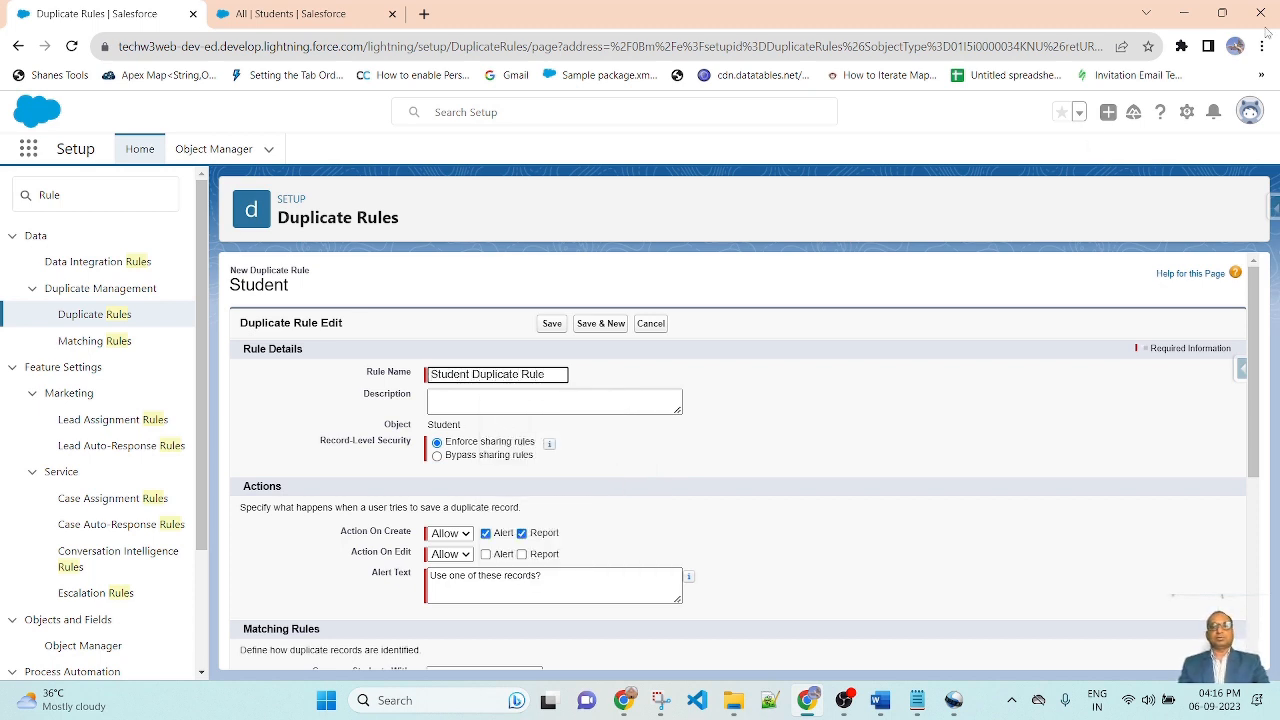
{"action": "left_click", "coordinate": [803, 403]}
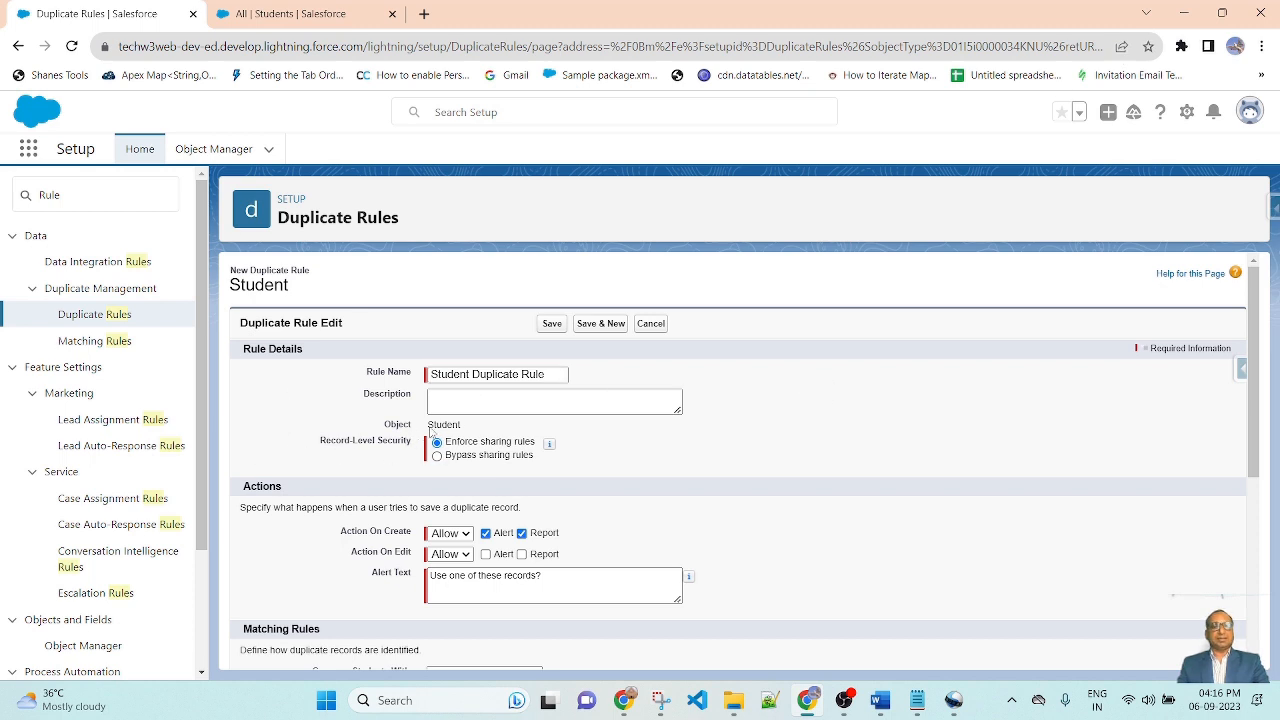
{"action": "left_click_drag", "start_coordinate": [384, 428], "coordinate": [430, 424]}
{"action": "left_click", "coordinate": [323, 458]}
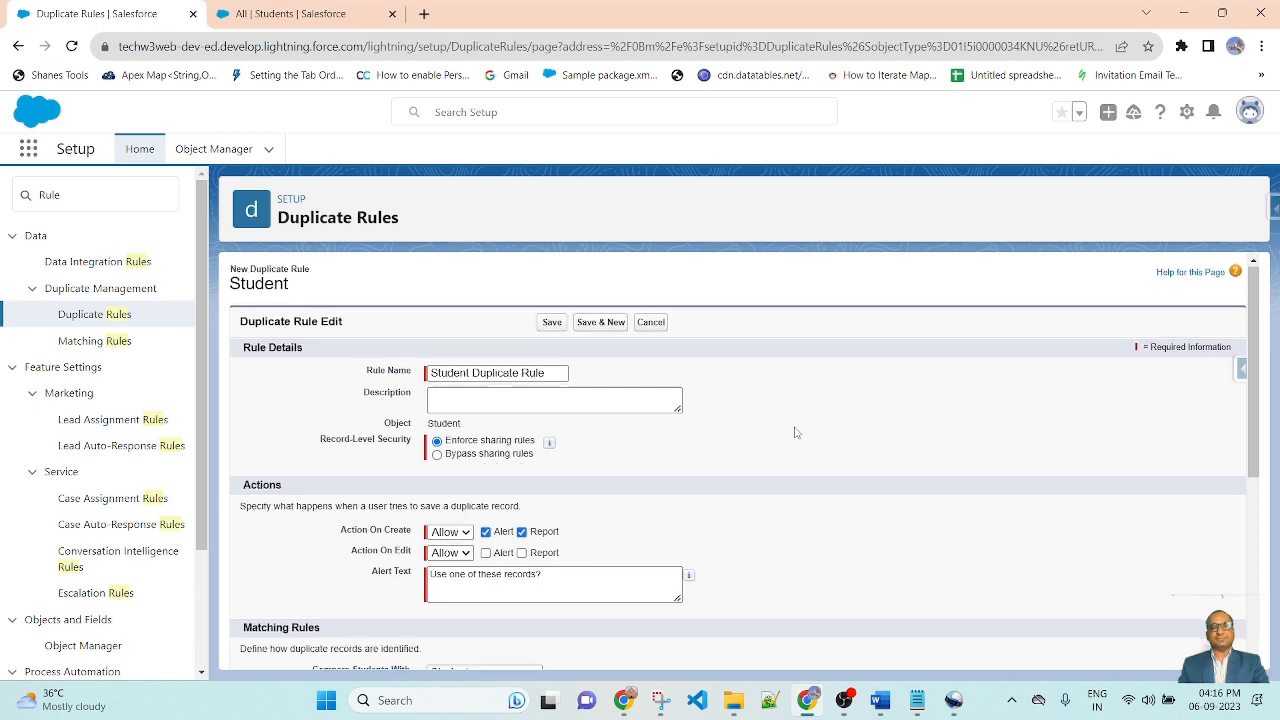
Step: Turn on Alert and Report for the Allow action on edit
{"action": "scroll", "coordinate": [799, 434], "scroll_direction": "down", "scroll_amount": 1}
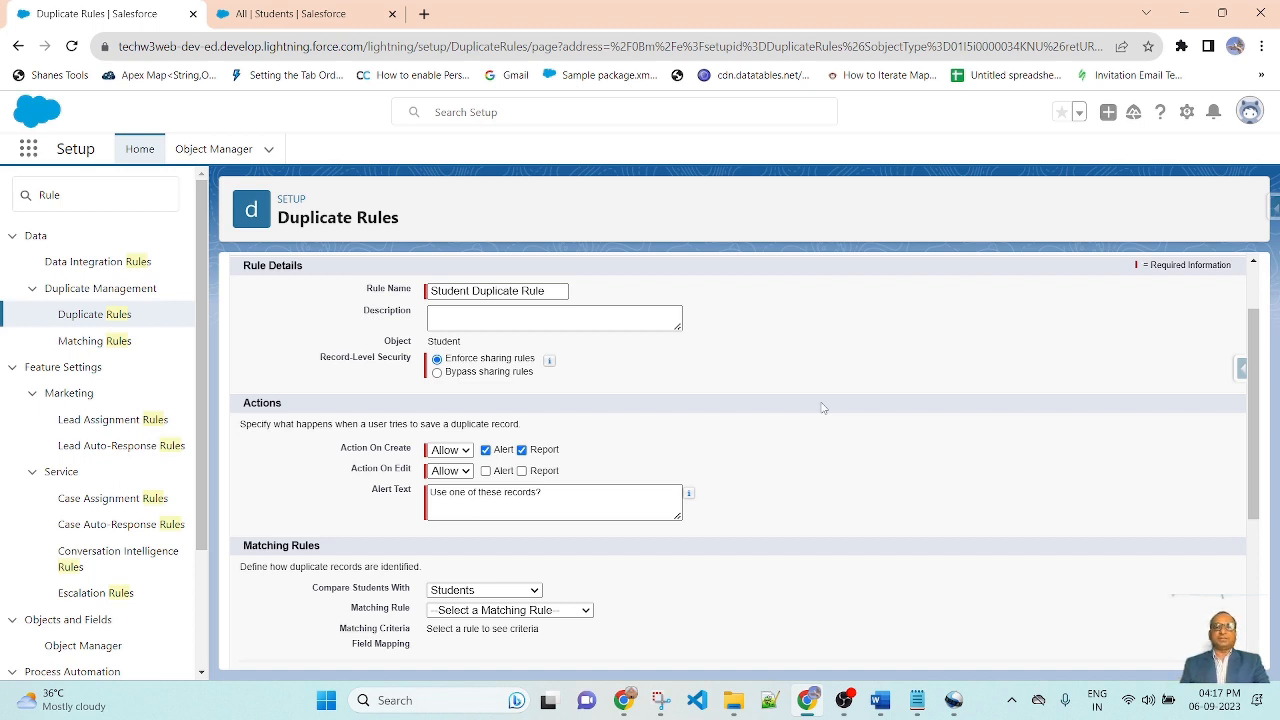
{"action": "left_click", "coordinate": [467, 474]}
{"action": "left_click", "coordinate": [445, 486]}
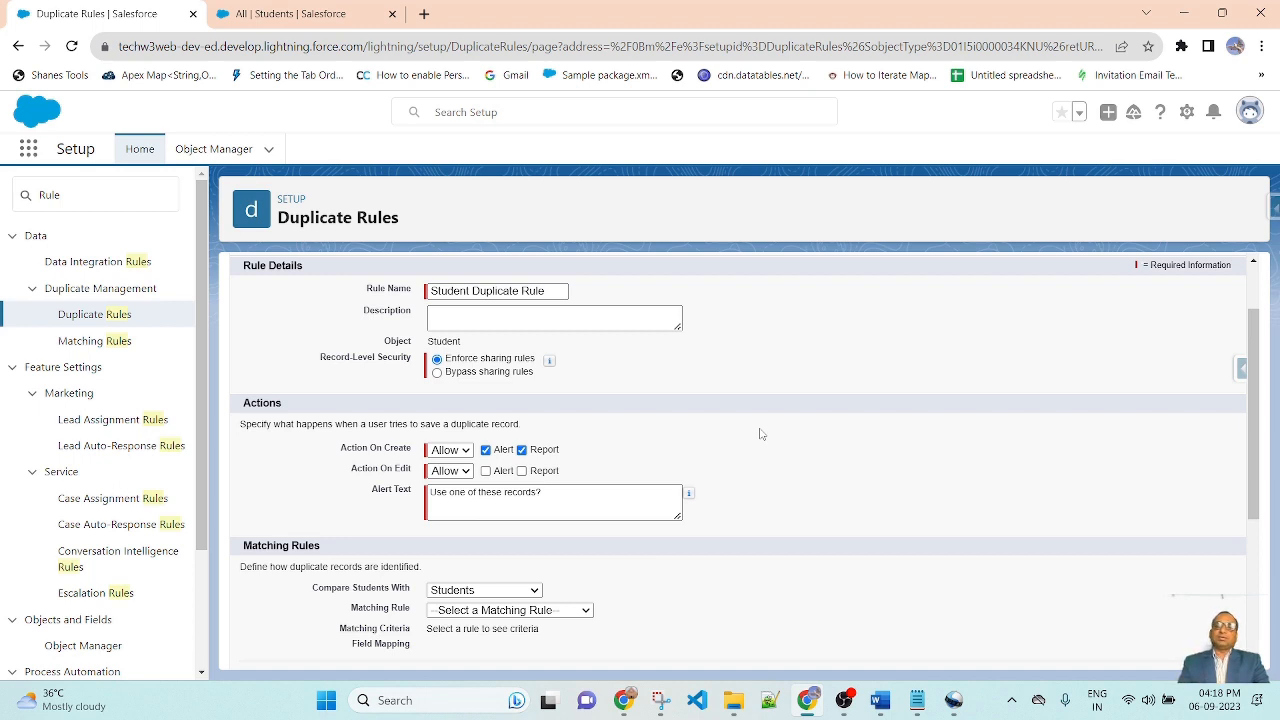
{"action": "left_click", "coordinate": [486, 471]}
{"action": "left_click", "coordinate": [522, 471]}
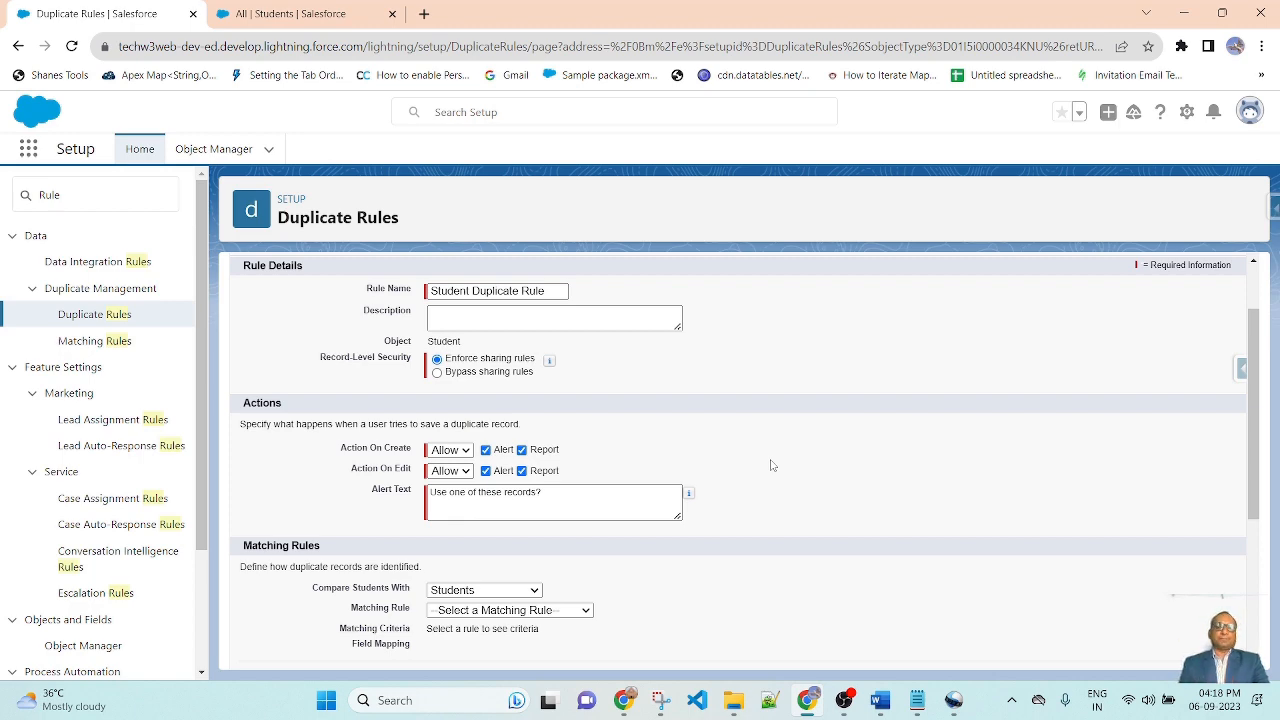
Step: Select Student Matching Rule as the duplicate rule's matching rule
{"action": "scroll", "coordinate": [771, 464], "scroll_direction": "down", "scroll_amount": 2}
{"action": "scroll", "coordinate": [700, 480], "scroll_direction": "up", "scroll_amount": 1}
{"action": "scroll", "coordinate": [600, 520], "scroll_direction": "down", "scroll_amount": 3}
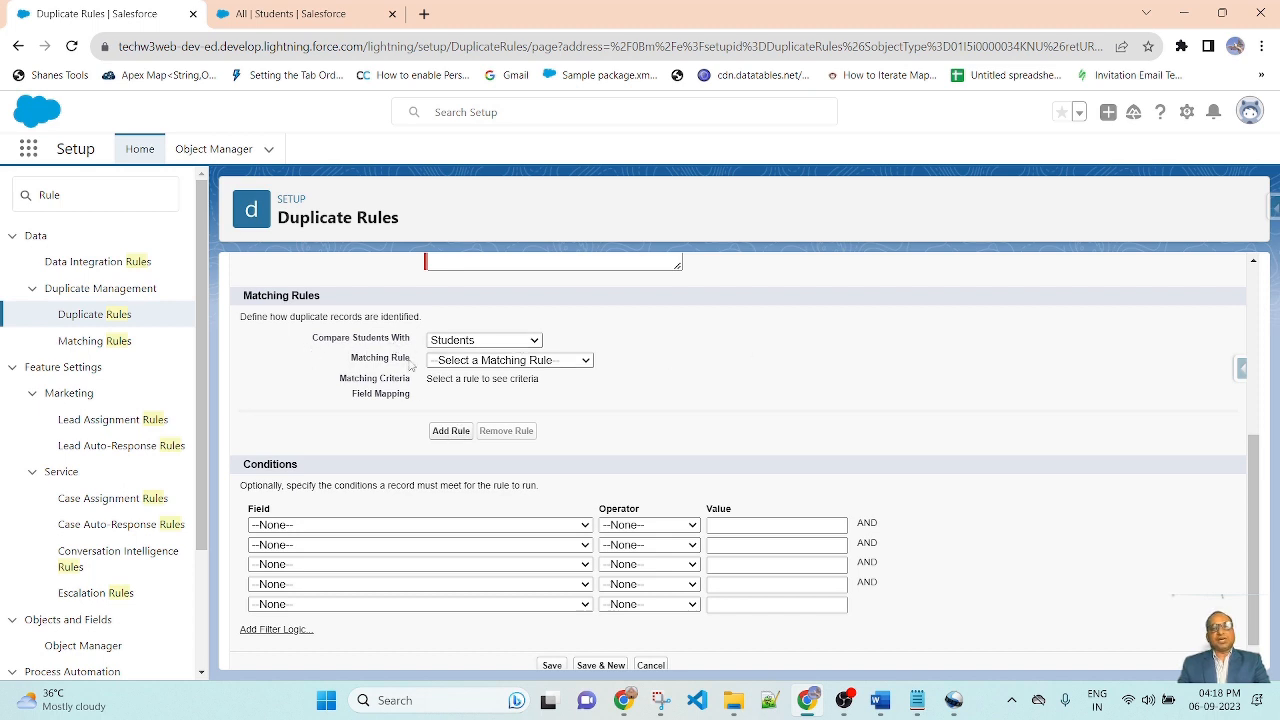
{"action": "left_click", "coordinate": [586, 362]}
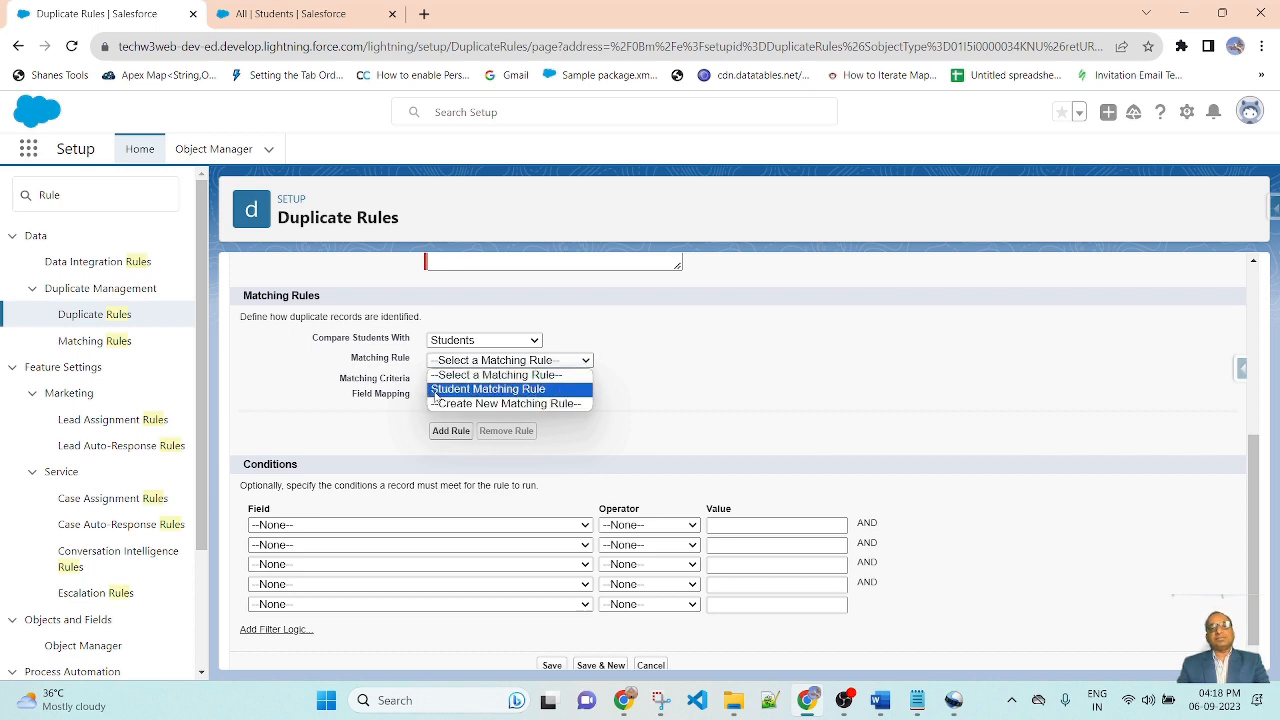
{"action": "left_click", "coordinate": [527, 389]}
Step: Save the duplicate rule and activate it
{"action": "scroll", "coordinate": [766, 449], "scroll_direction": "up", "scroll_amount": 1}
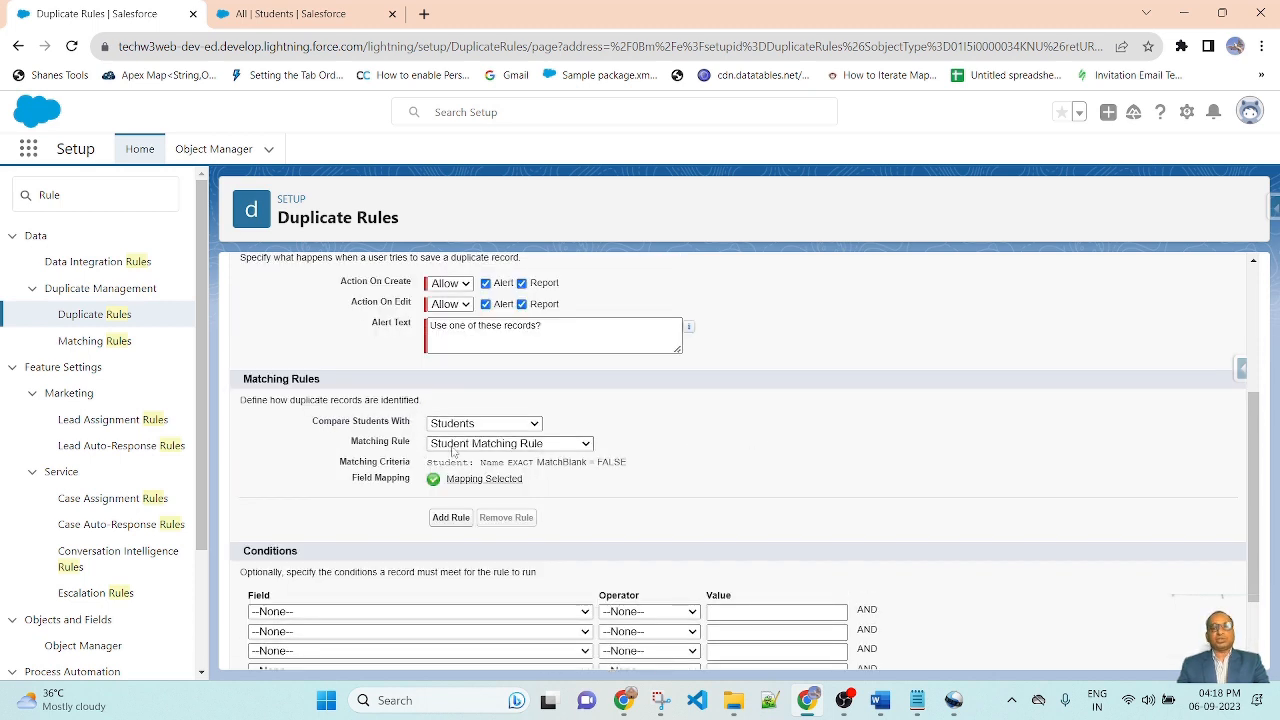
{"action": "scroll", "coordinate": [644, 462], "scroll_direction": "down", "scroll_amount": 1}
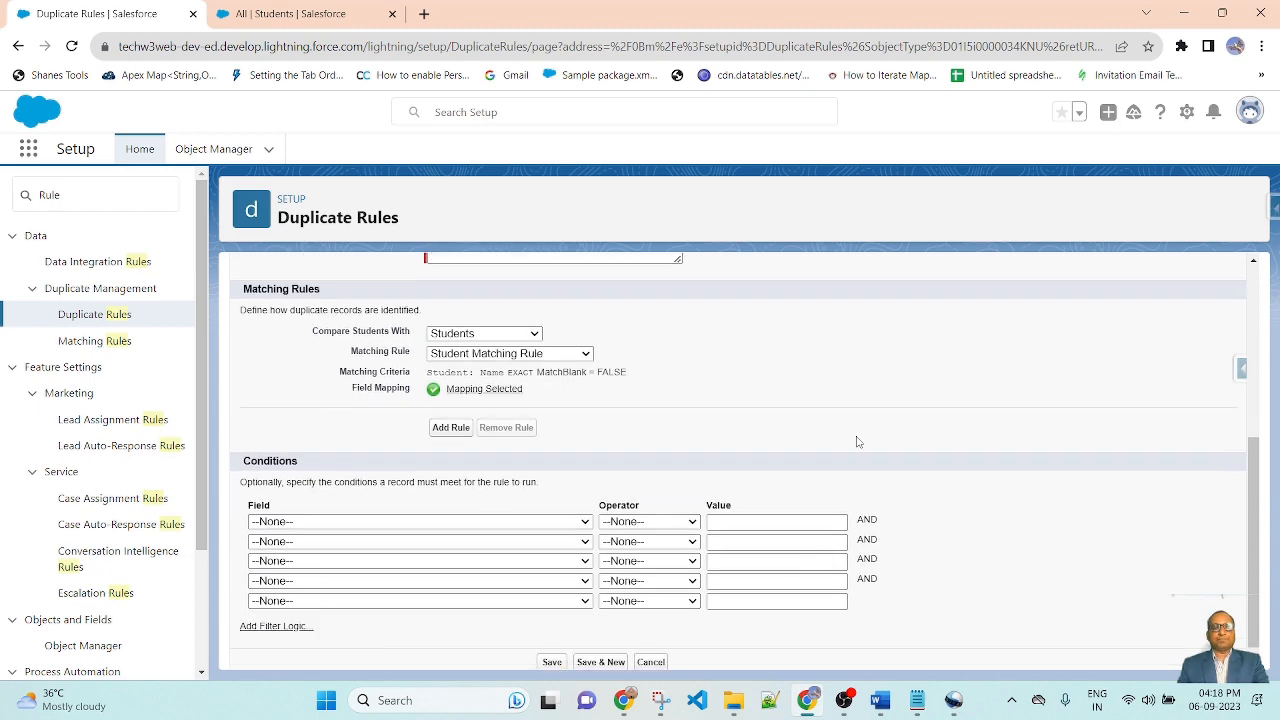
{"action": "scroll", "coordinate": [311, 509], "scroll_direction": "up", "scroll_amount": 1}
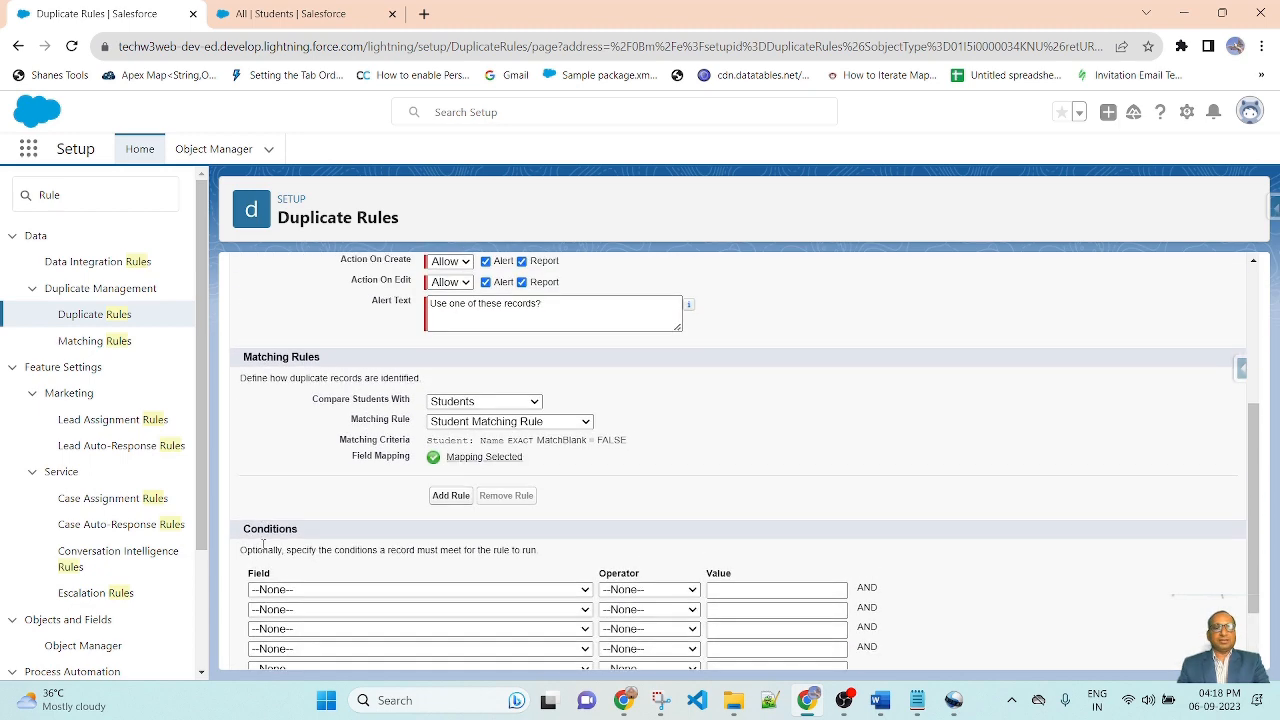
{"action": "scroll", "coordinate": [255, 545], "scroll_direction": "down", "scroll_amount": 1}
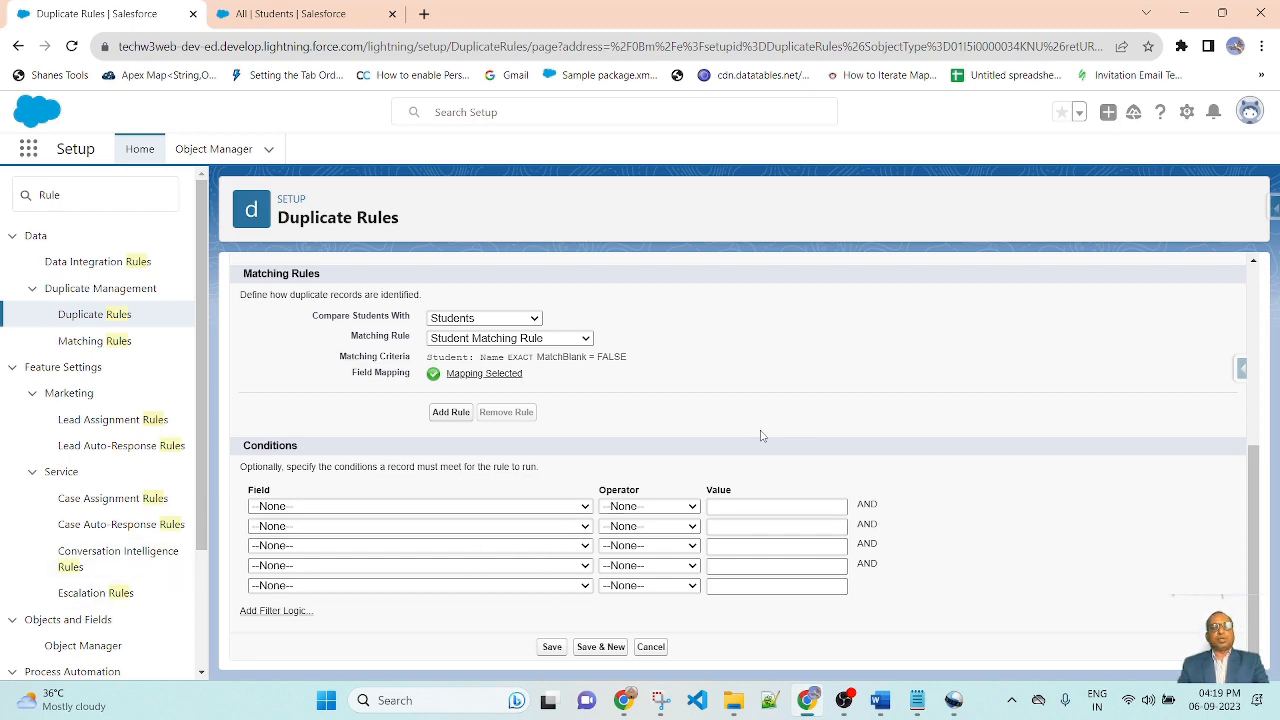
{"action": "scroll", "coordinate": [860, 557], "scroll_direction": "up", "scroll_amount": 4}
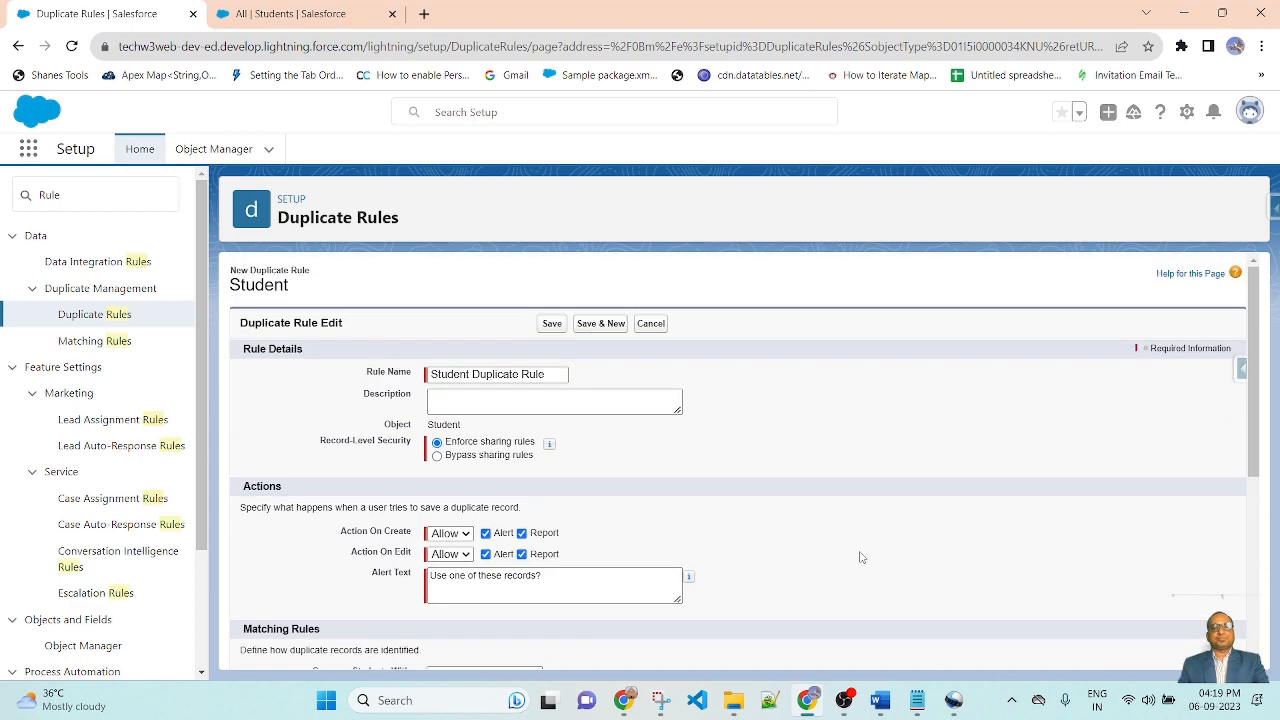
{"action": "scroll", "coordinate": [843, 407], "scroll_direction": "down", "scroll_amount": 1}
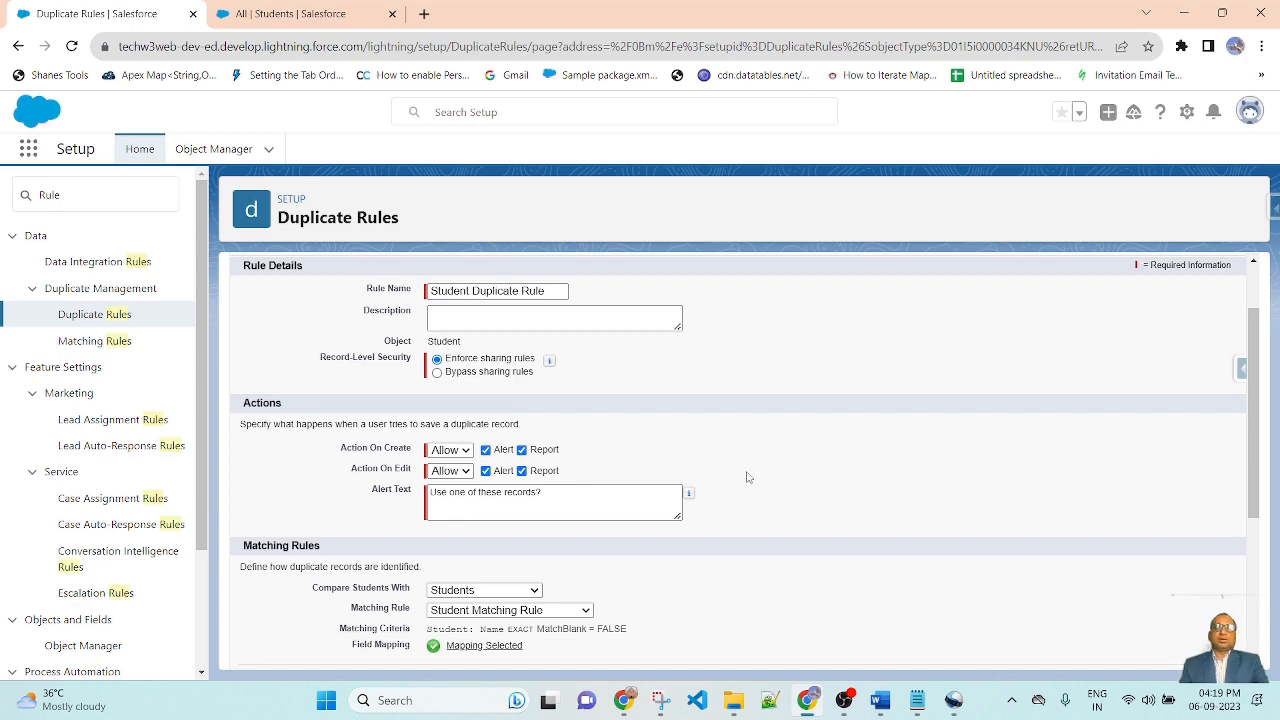
{"action": "scroll", "coordinate": [748, 472], "scroll_direction": "down", "scroll_amount": 5}
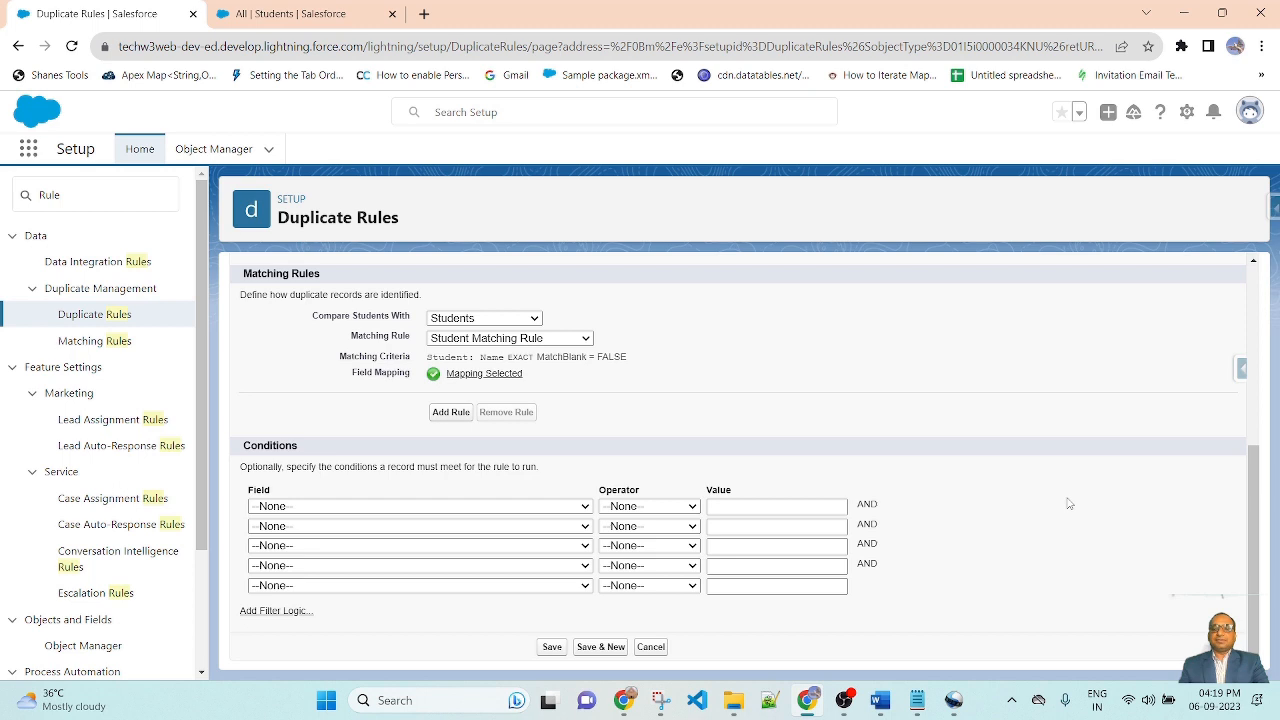
{"action": "left_click", "coordinate": [552, 646]}
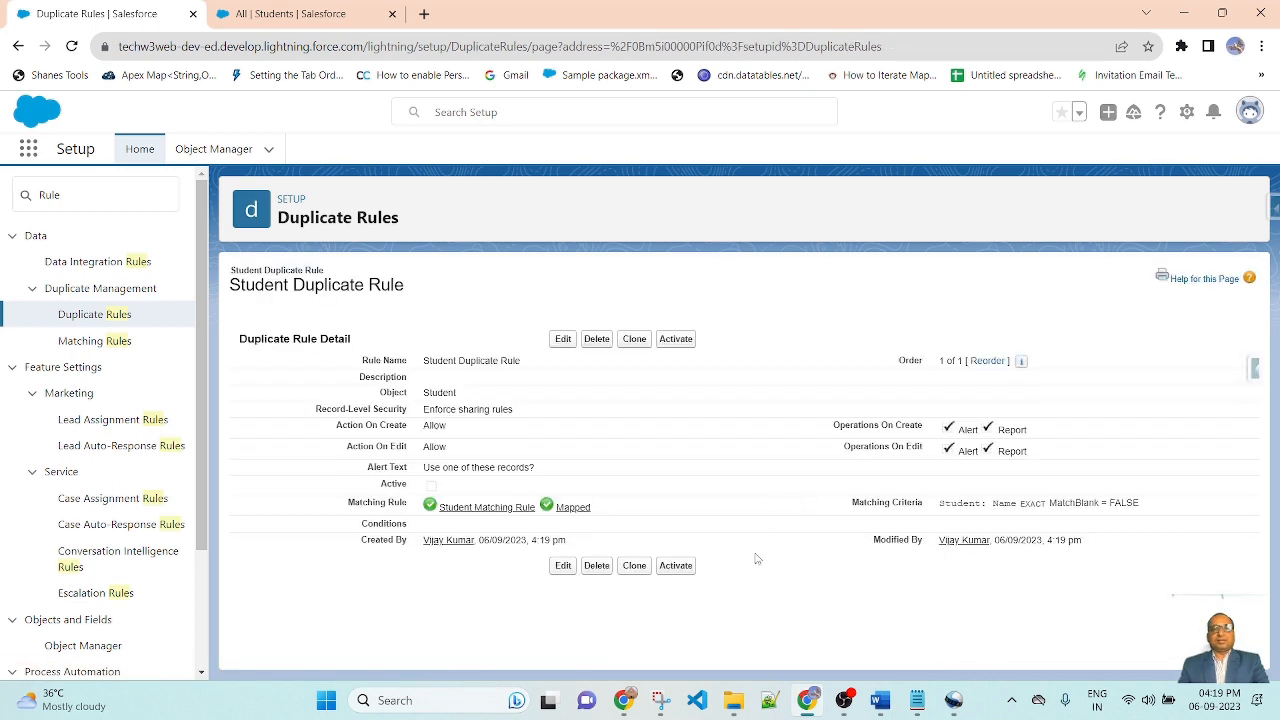
{"action": "left_click", "coordinate": [676, 340]}
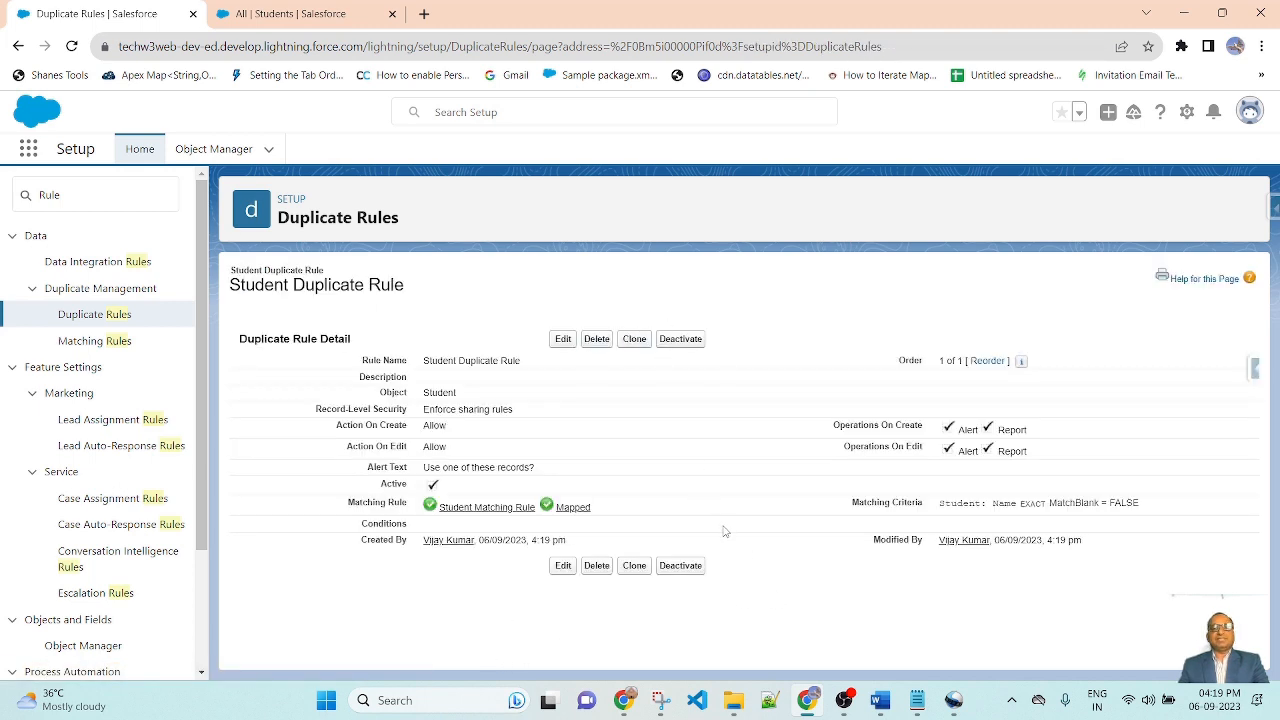
Step: Switch to the Students tab and open the All list view
{"action": "left_click", "coordinate": [303, 12]}
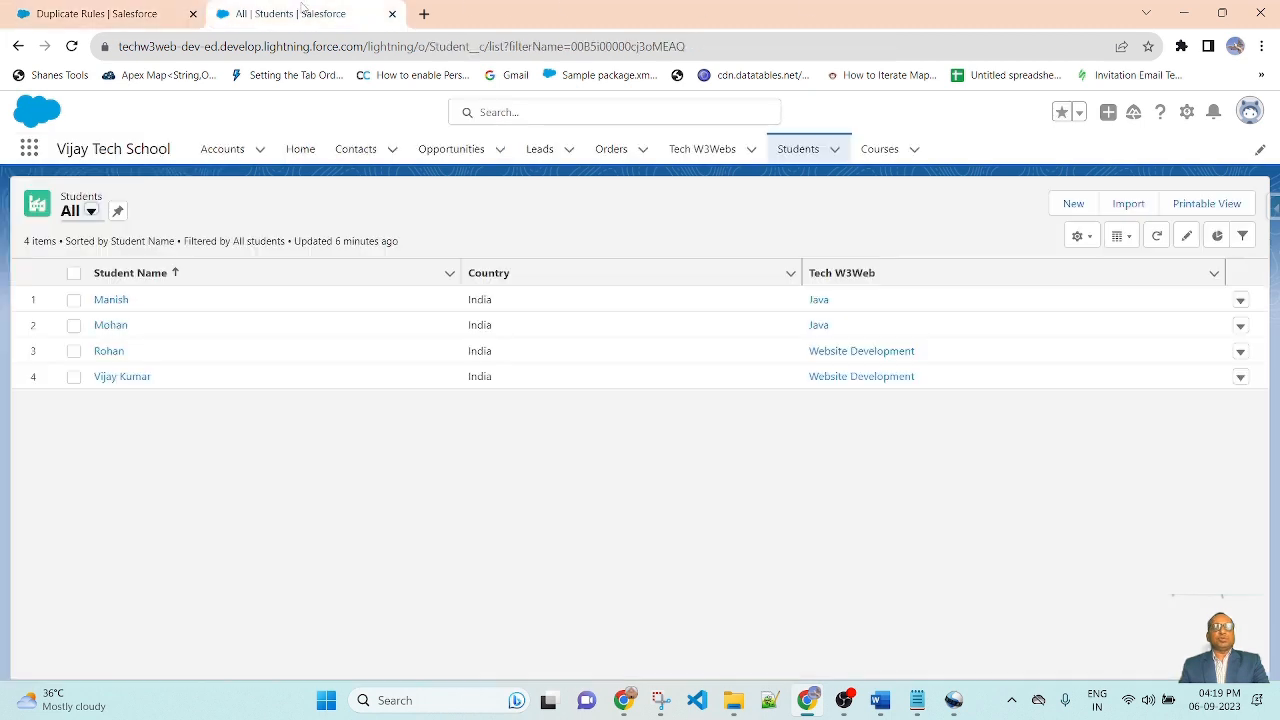
{"action": "left_click", "coordinate": [788, 149]}
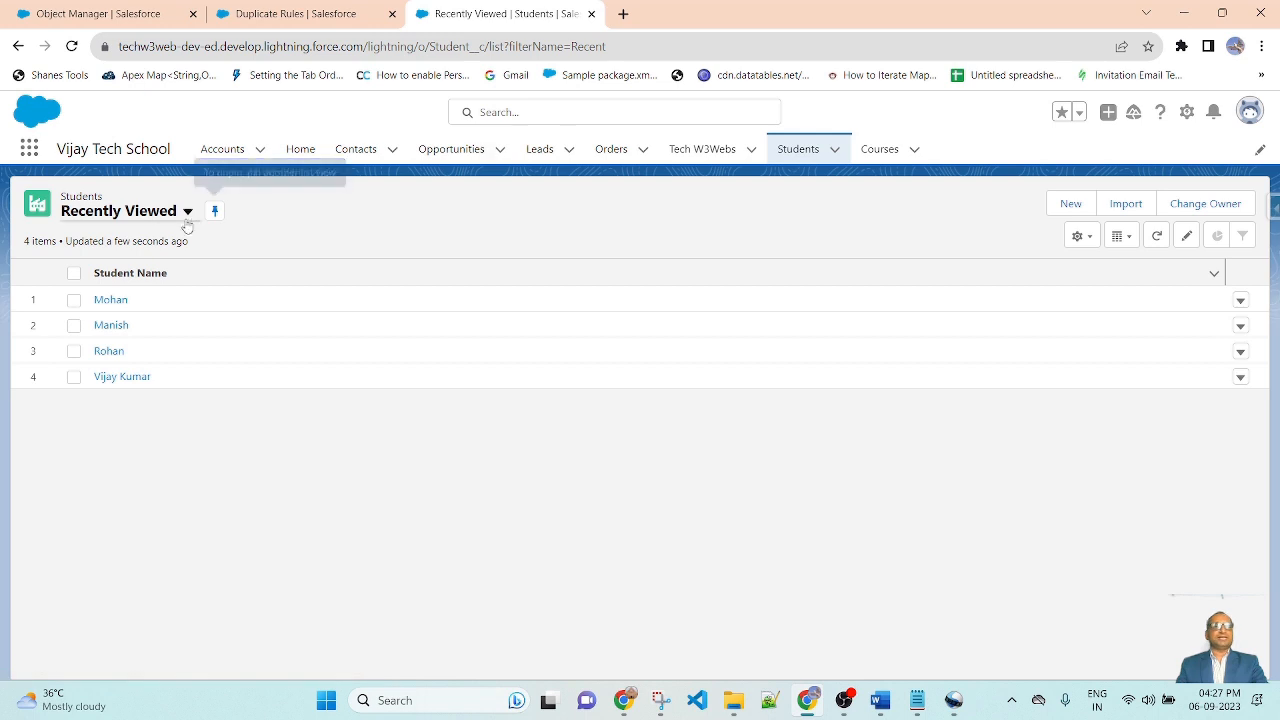
{"action": "left_click", "coordinate": [187, 212]}
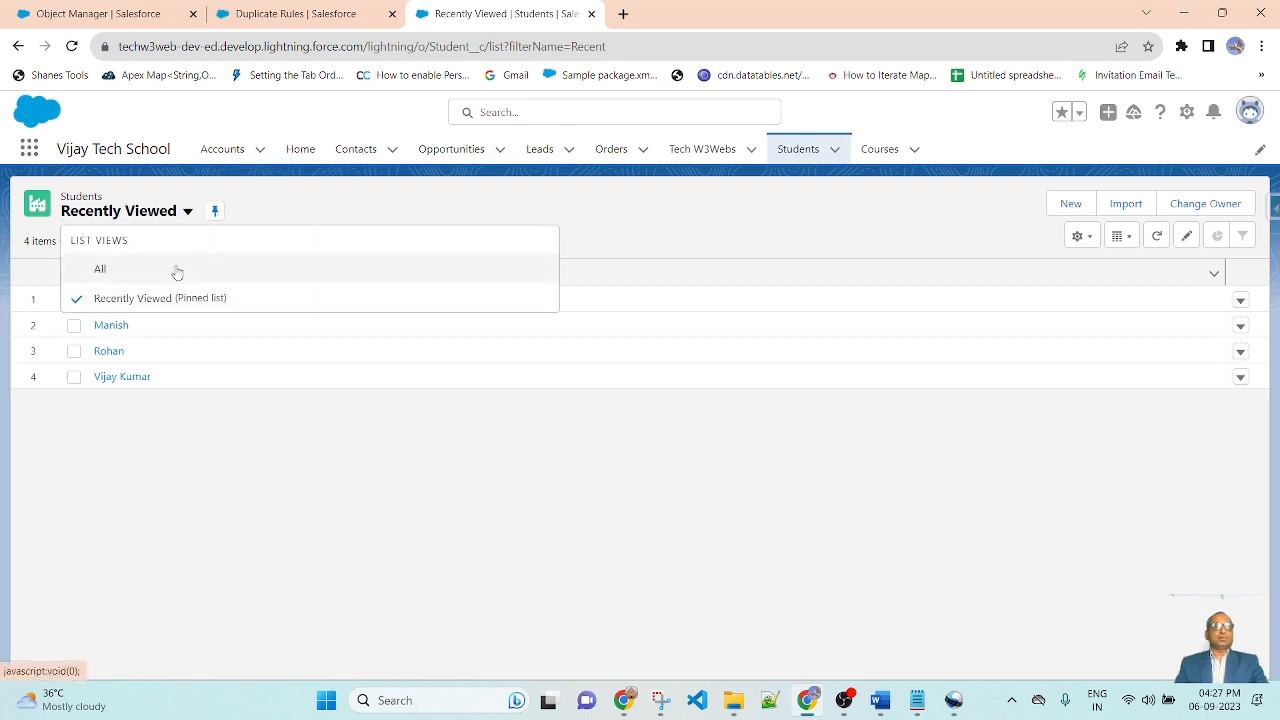
{"action": "left_click", "coordinate": [172, 269]}
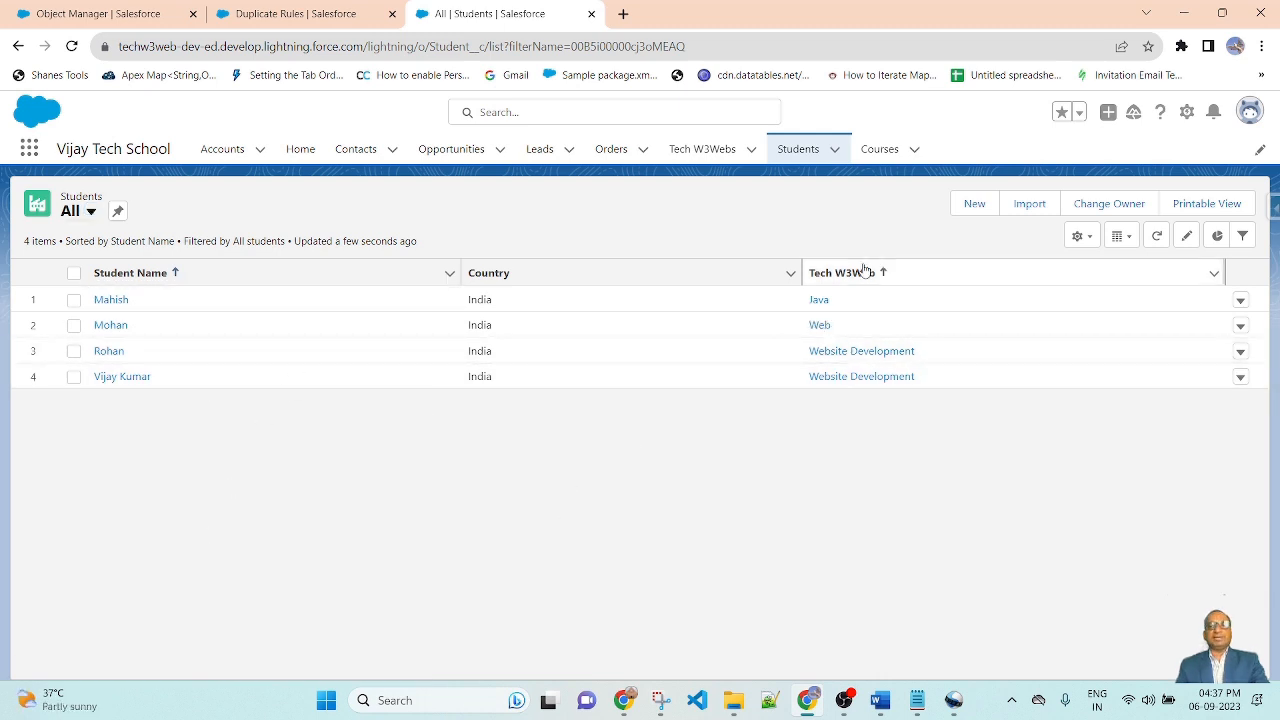
Step: Start a new Student record with the same name as an existing student and review the potential duplicates
{"action": "left_click", "coordinate": [975, 203]}
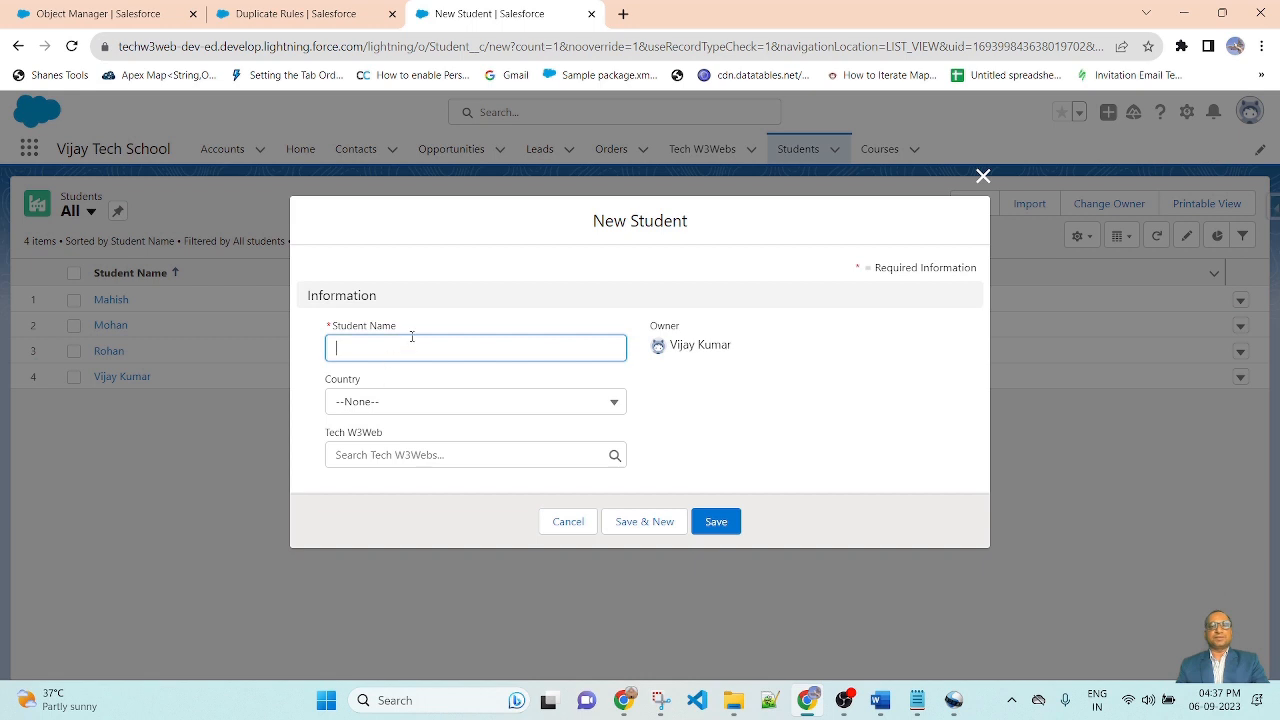
{"action": "type", "text": "Mahish"}
{"action": "left_click", "coordinate": [487, 264]}
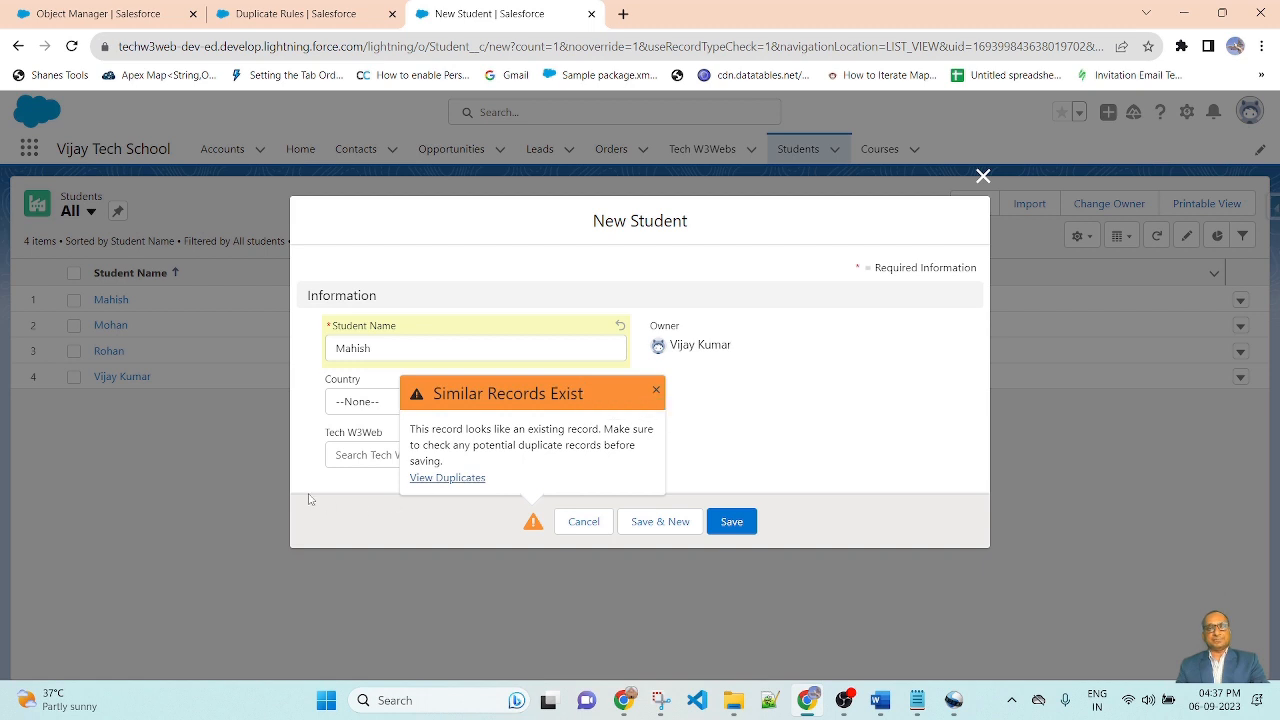
{"action": "left_click", "coordinate": [456, 478]}
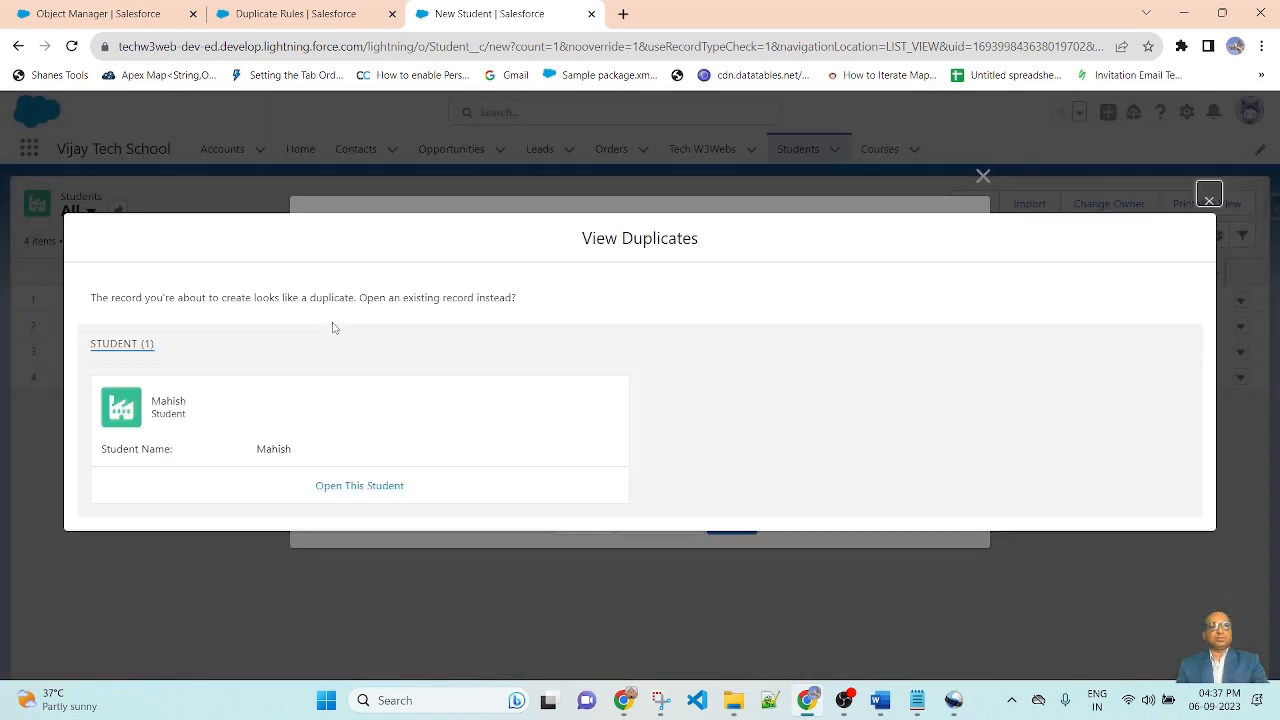
{"action": "left_click", "coordinate": [1209, 200]}
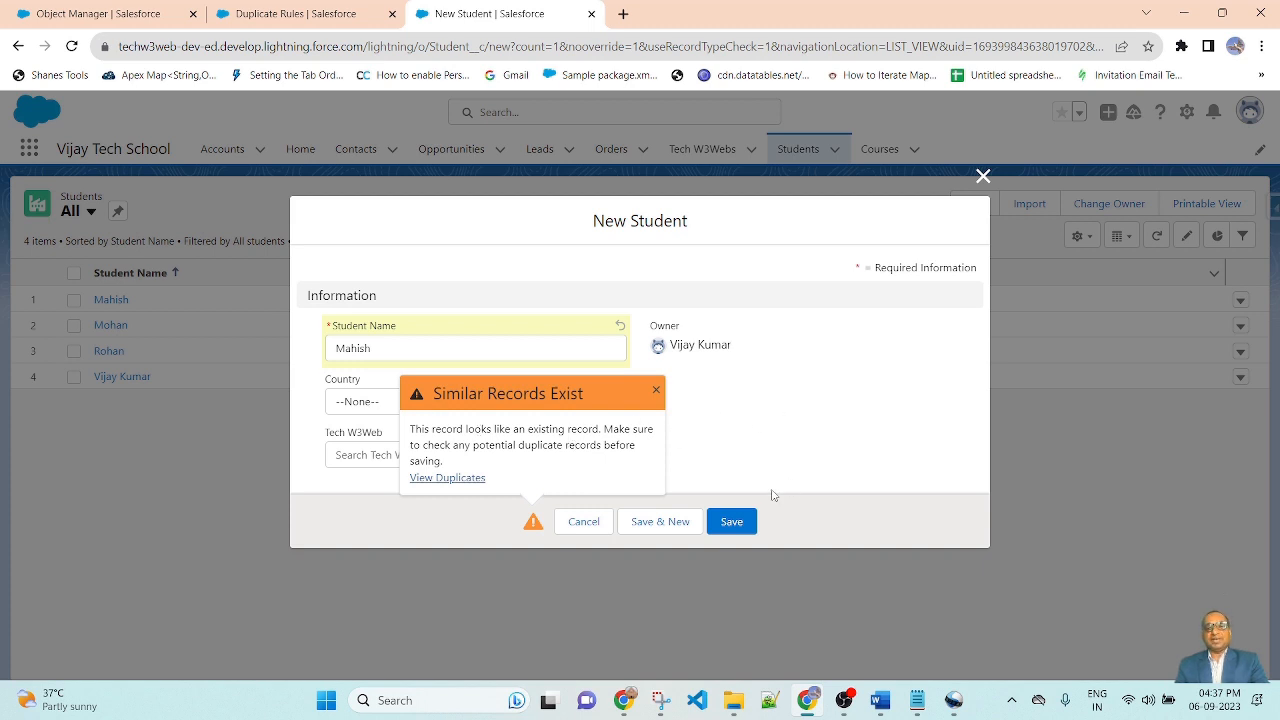
Step: Save the new student record and return to the Students list
{"action": "left_click", "coordinate": [737, 522]}
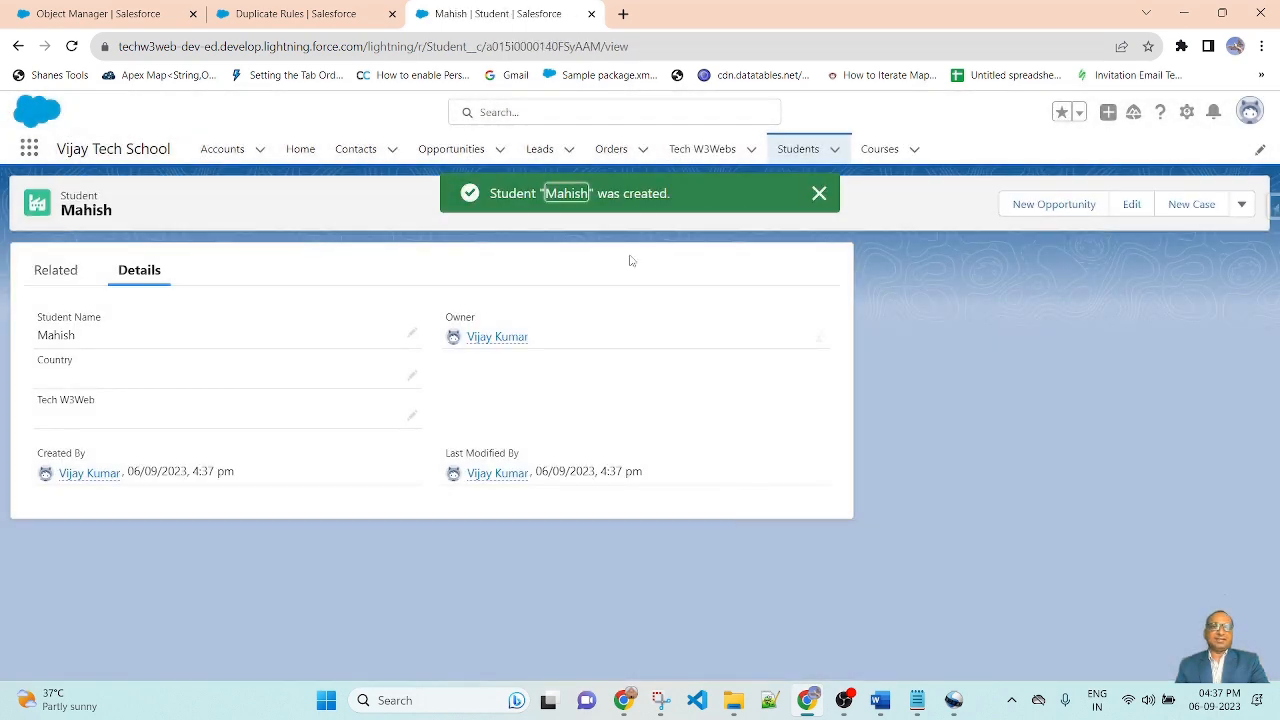
{"action": "left_click", "coordinate": [819, 193]}
{"action": "left_click", "coordinate": [798, 149]}
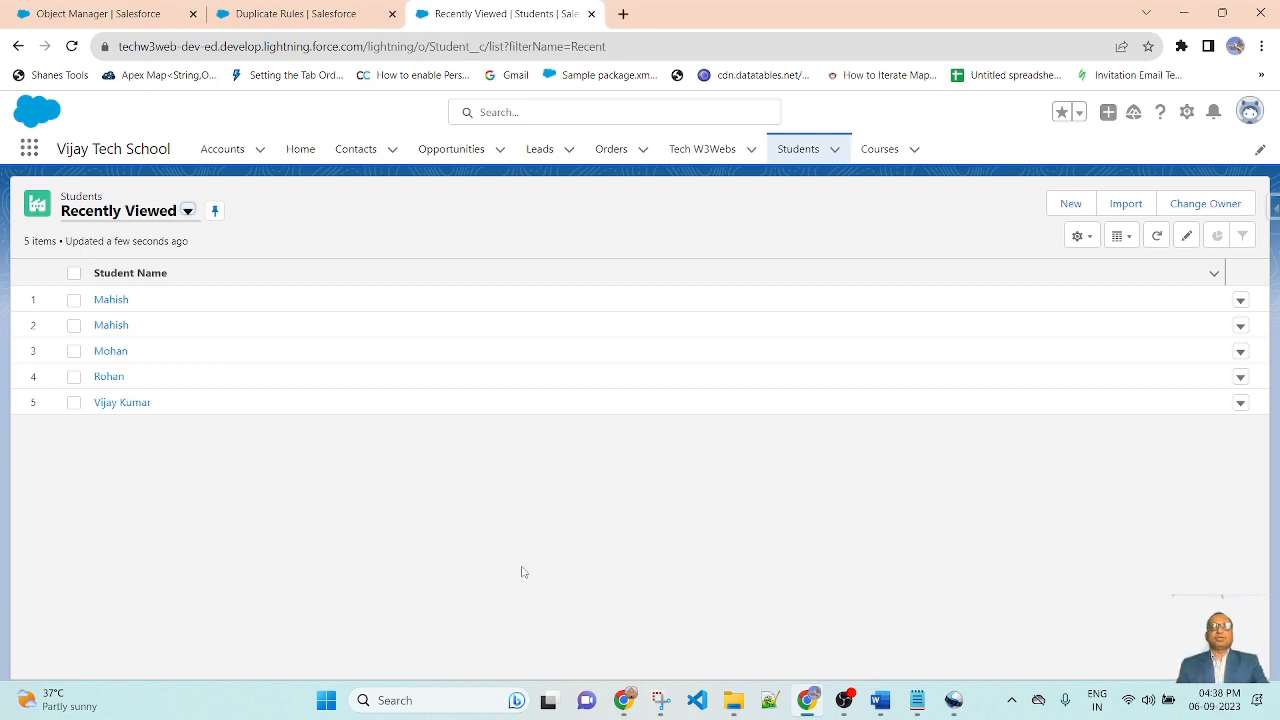
Step: Edit the Student Duplicate Rule, setting both Action On Create and Action On Edit to Block
{"action": "left_click", "coordinate": [314, 12]}
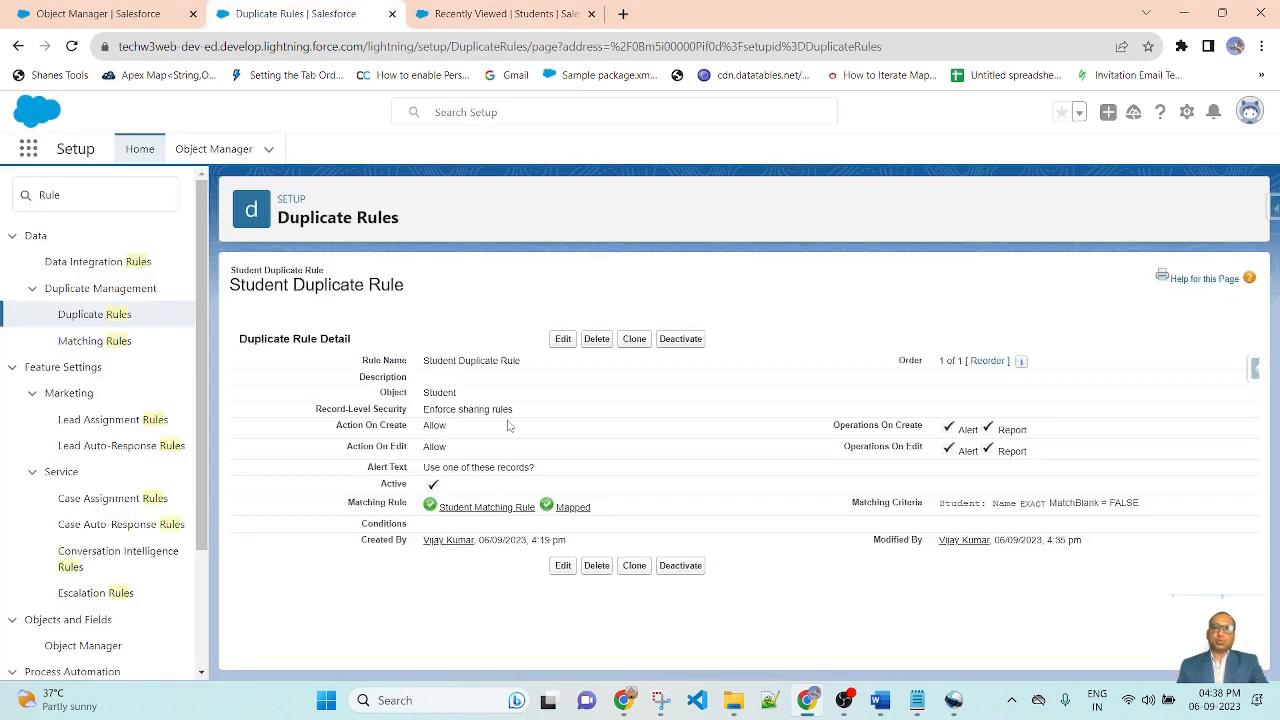
{"action": "left_click", "coordinate": [563, 339]}
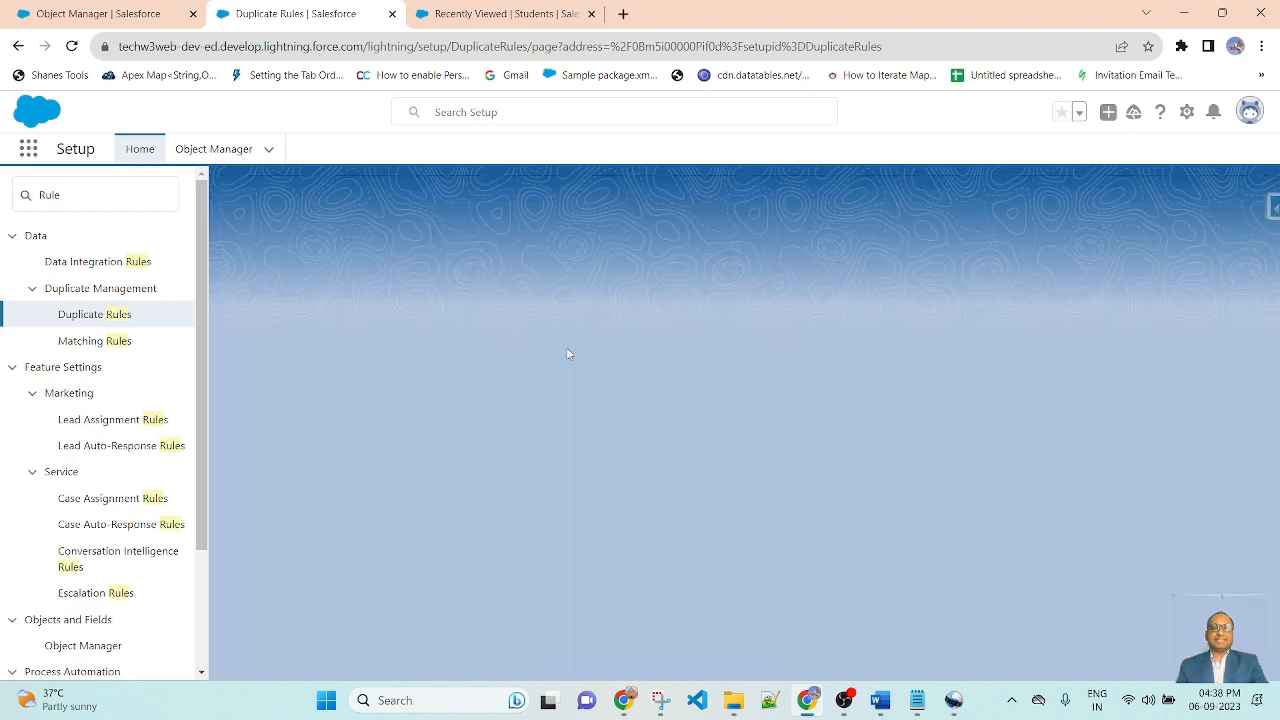
{"action": "scroll", "coordinate": [760, 461], "scroll_direction": "down", "scroll_amount": 1}
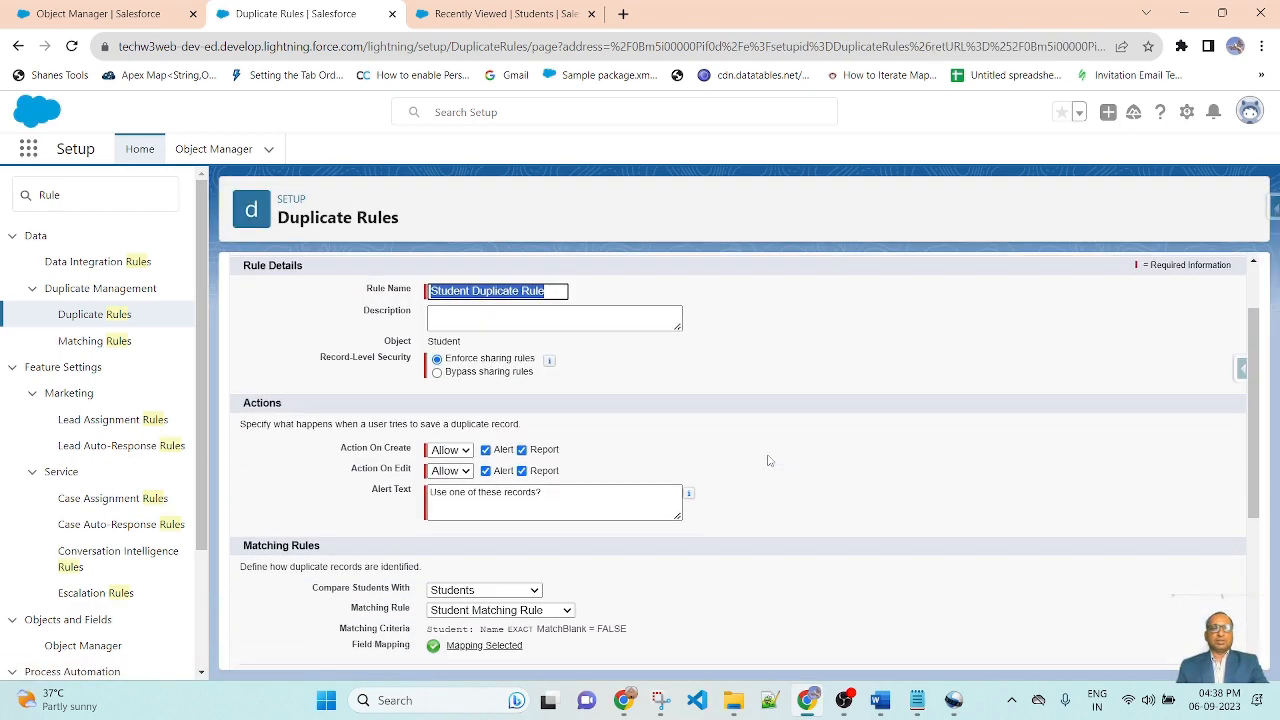
{"action": "left_click", "coordinate": [464, 452]}
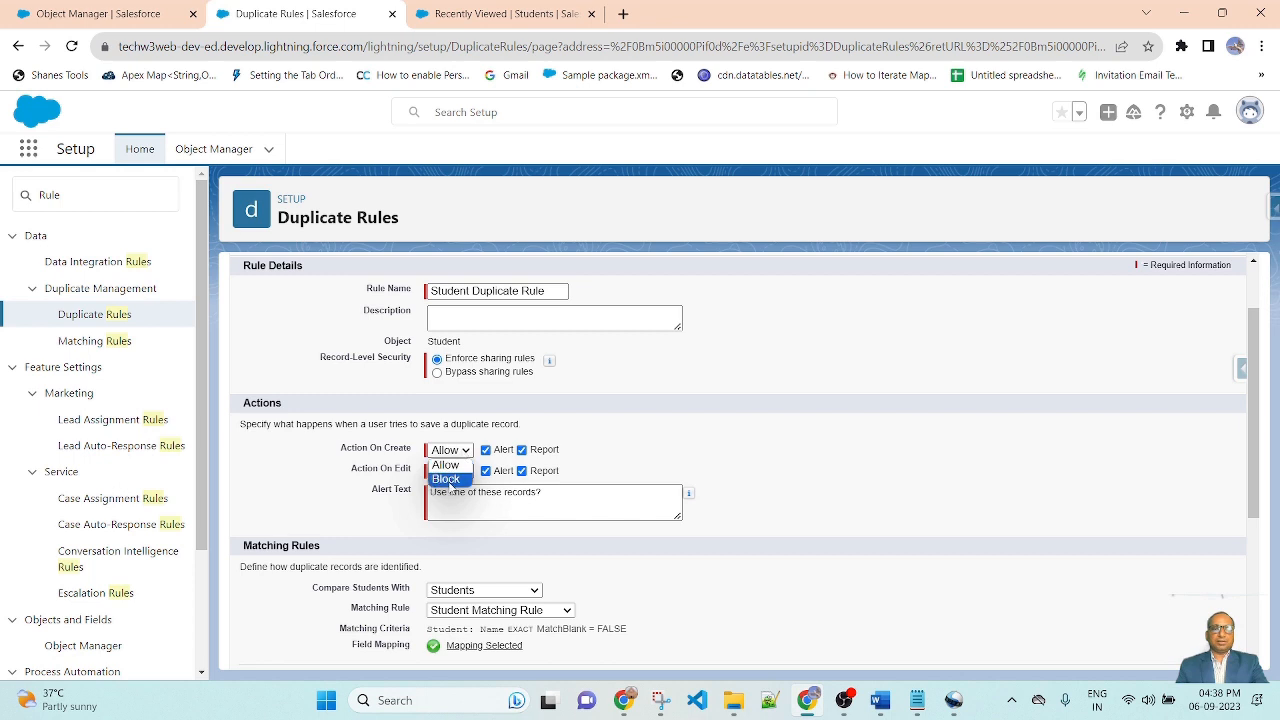
{"action": "left_click", "coordinate": [454, 486]}
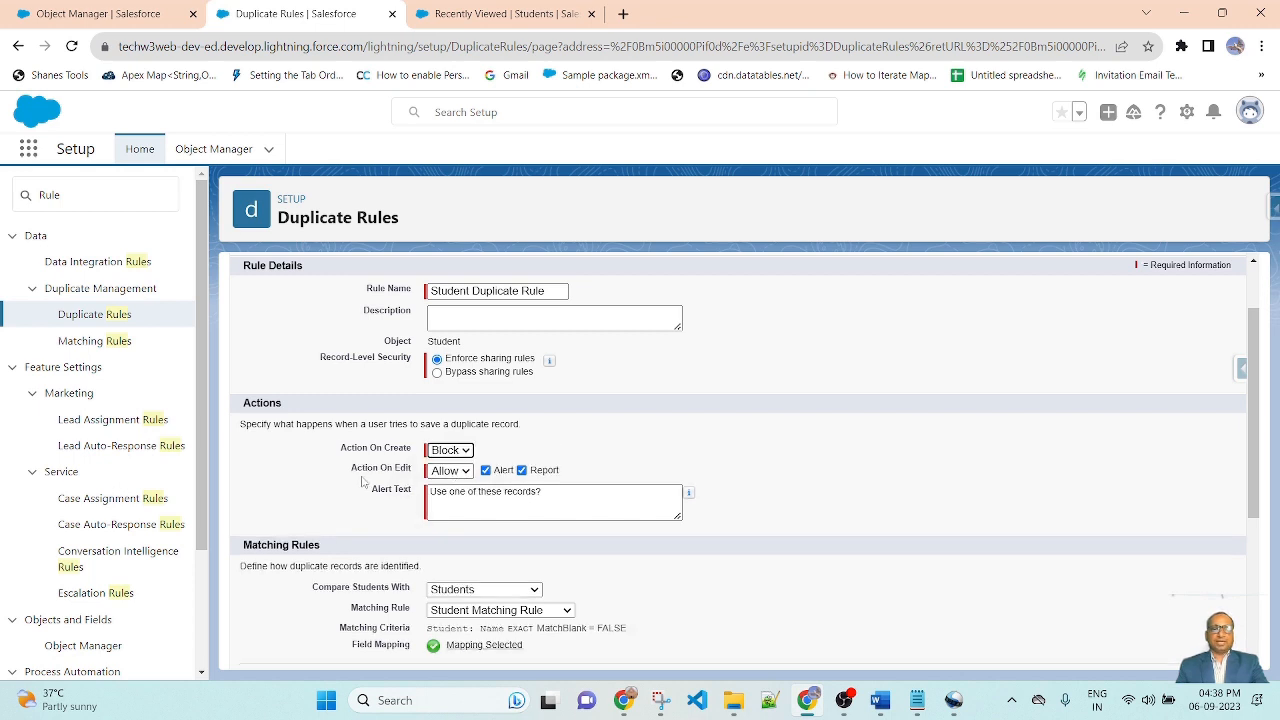
{"action": "left_click", "coordinate": [455, 472]}
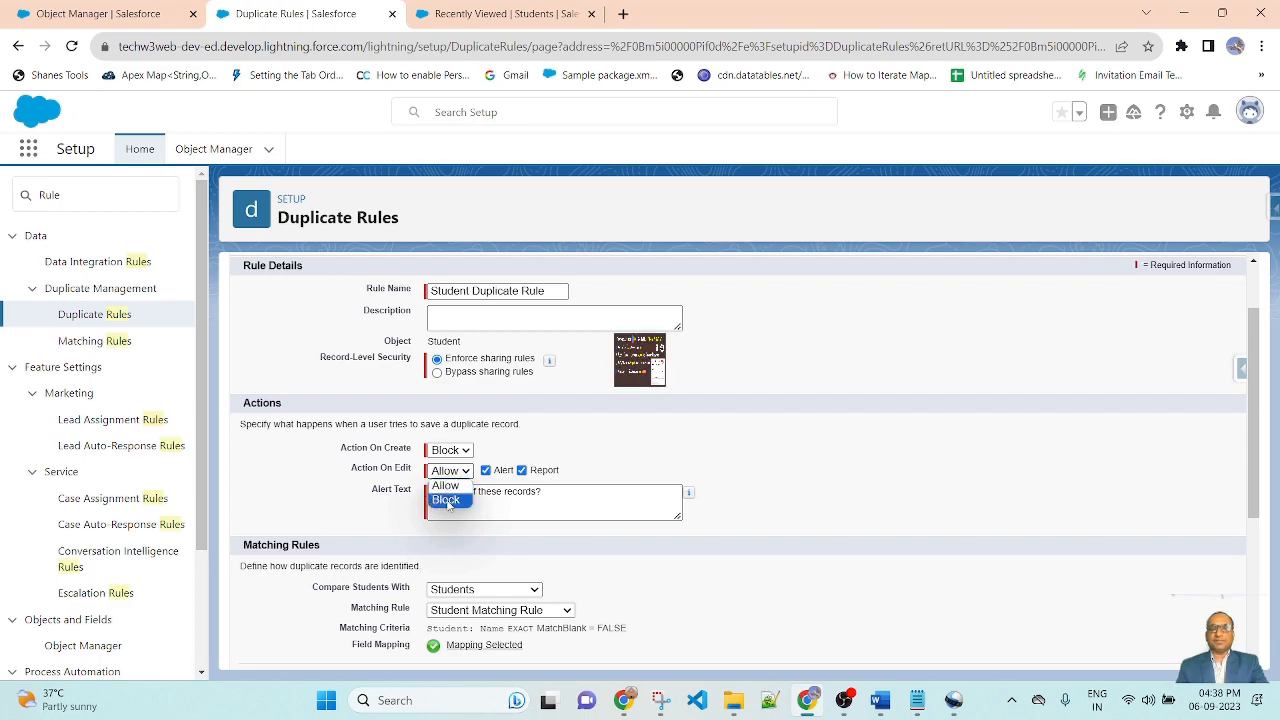
{"action": "left_click", "coordinate": [447, 501]}
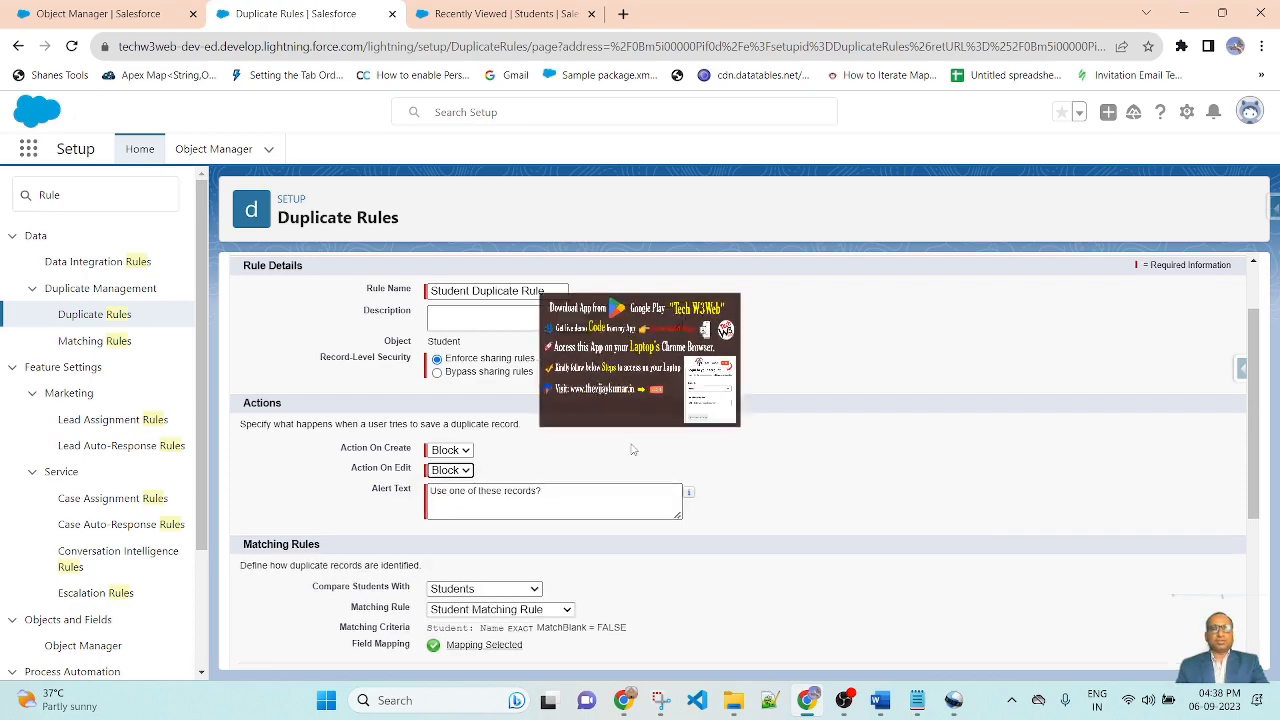